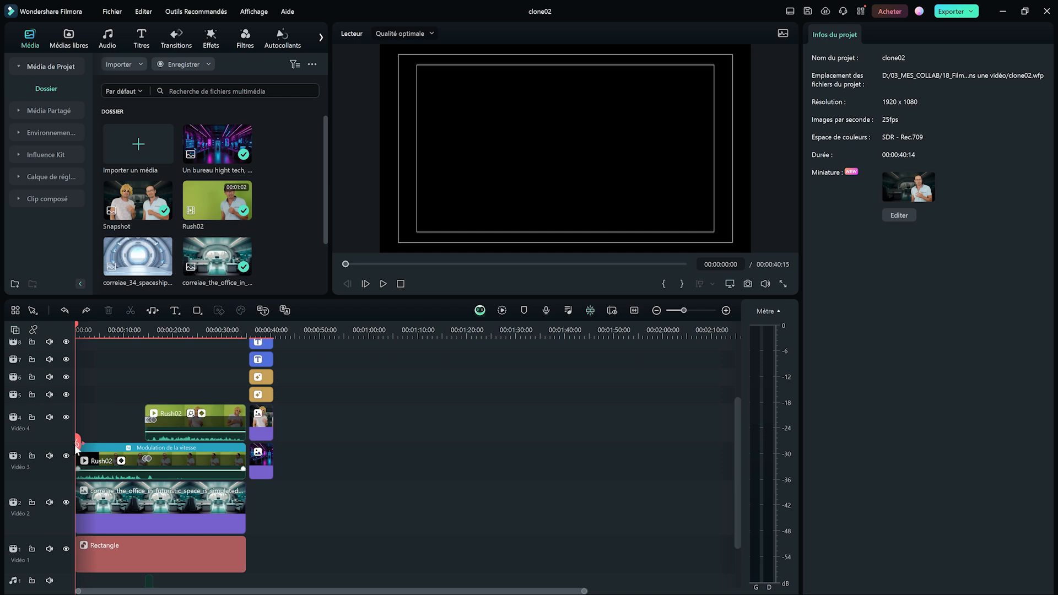
- Capture the frame at 00:00:23:13 as a snapshot and place Snapshot_1 on video track 4, clear of the existing clips
drag(78, 446, 191, 455)
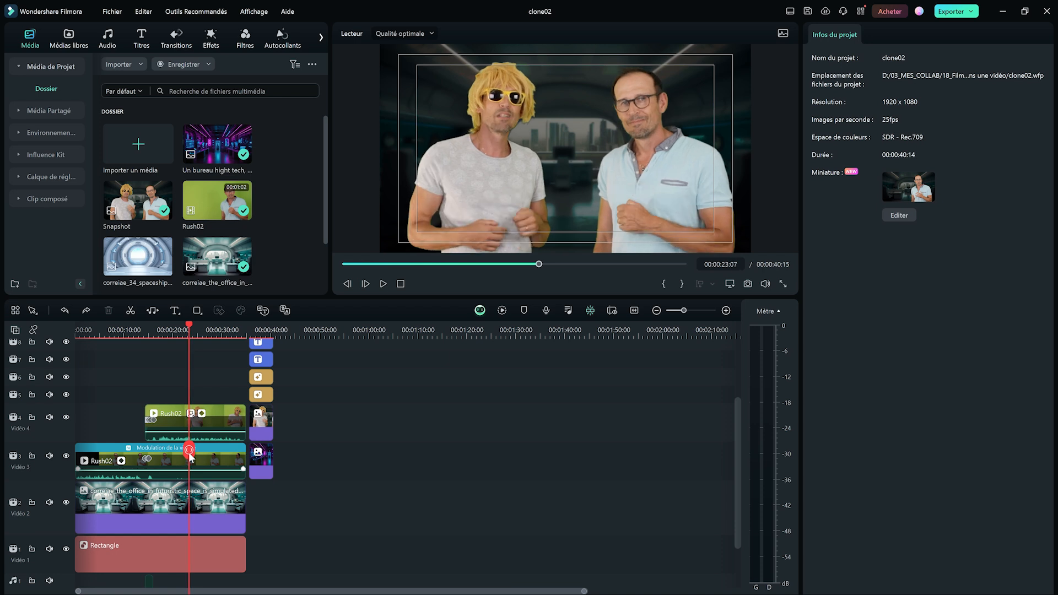
drag(192, 456, 190, 455)
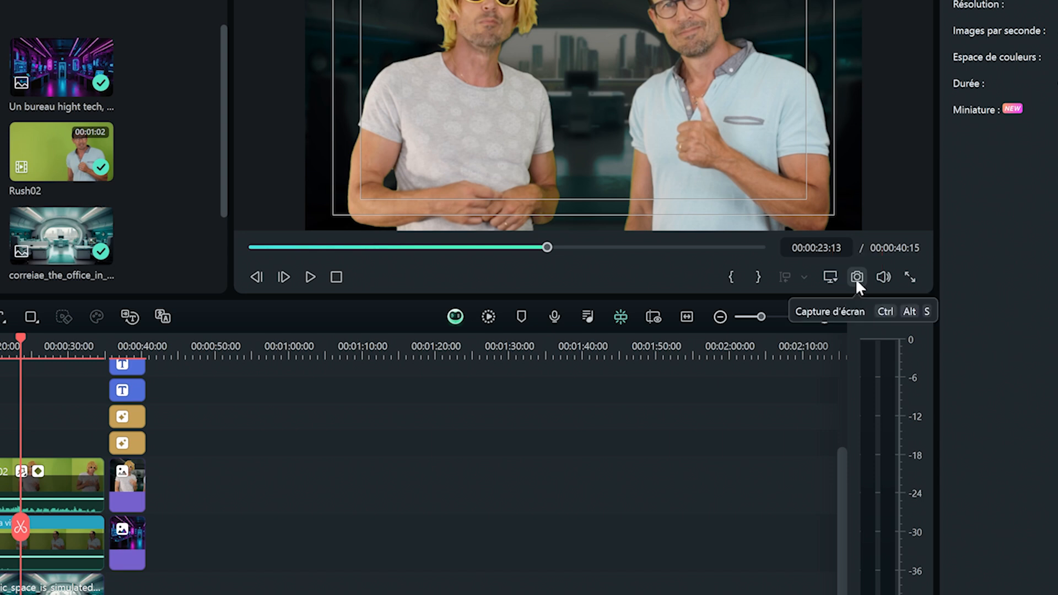
click(855, 278)
click(610, 333)
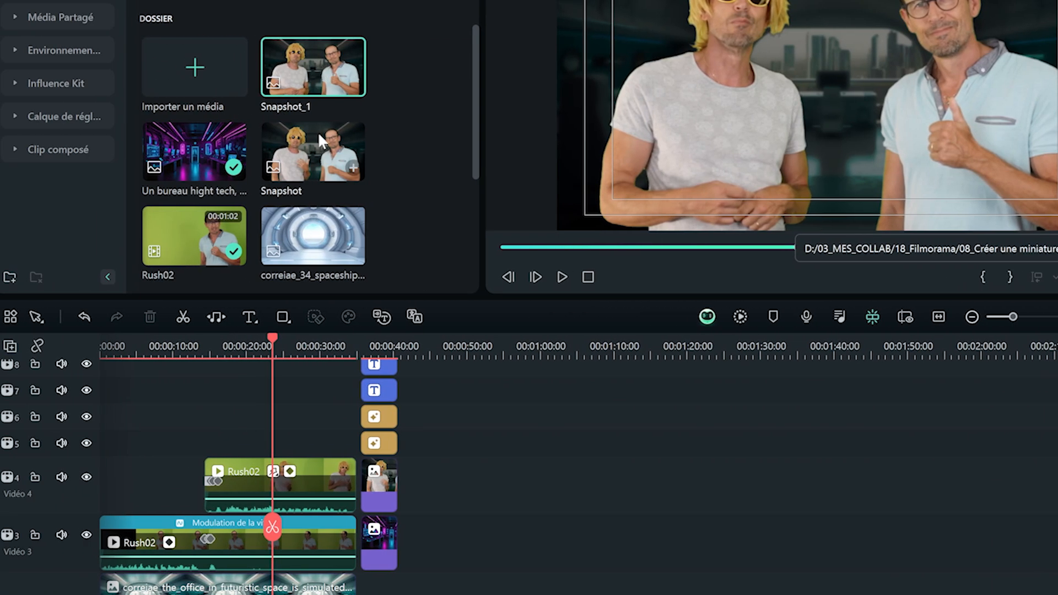
drag(305, 100, 440, 492)
- Start Smart Cutout (Découpe intelligente) on the new snapshot clip and brush over the man in the blue polo shirt to select him
drag(273, 526, 459, 520)
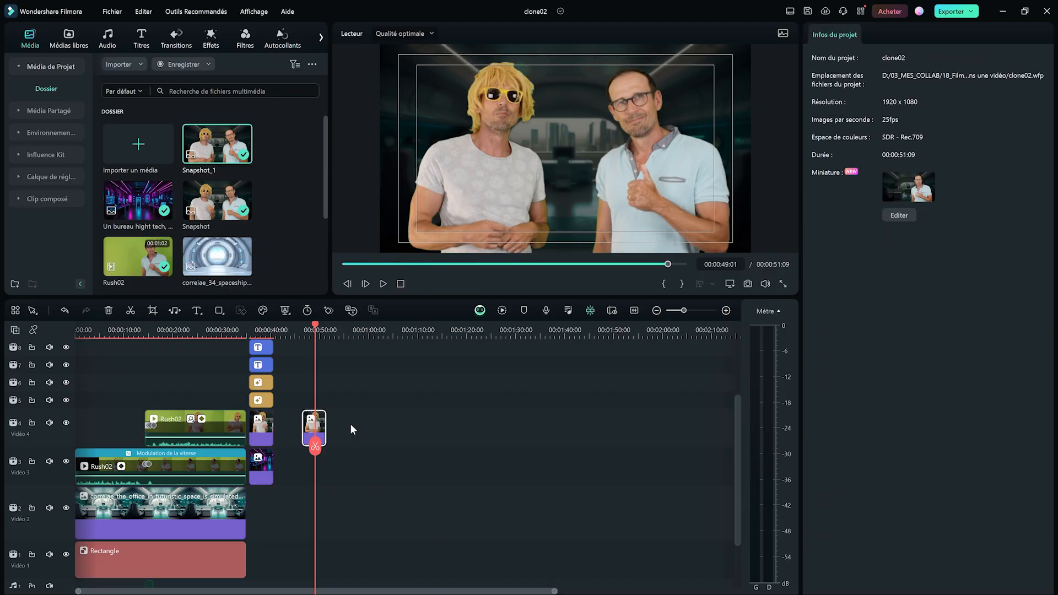
click(315, 428)
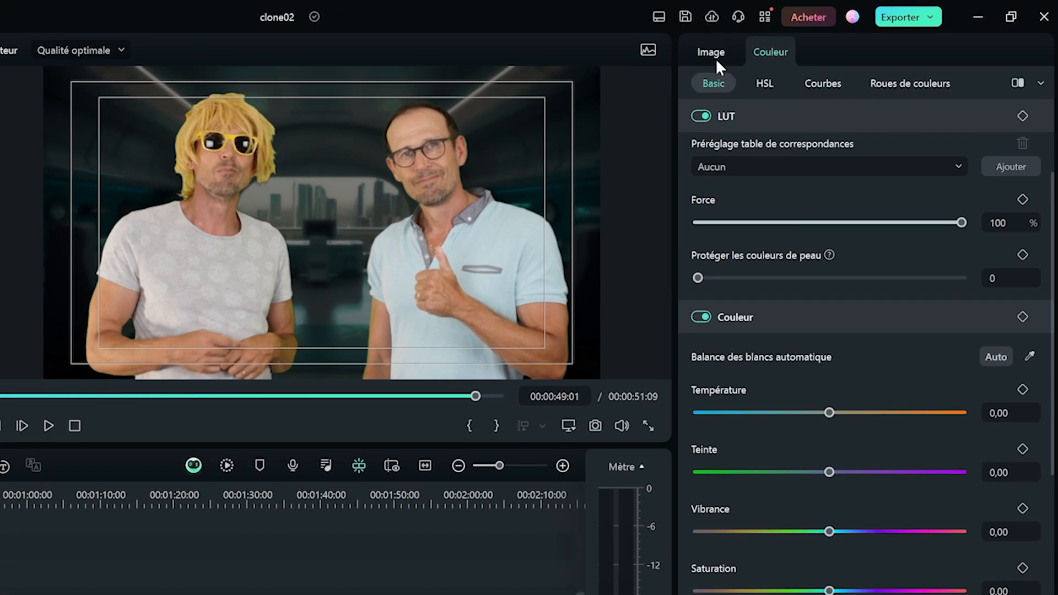
click(713, 52)
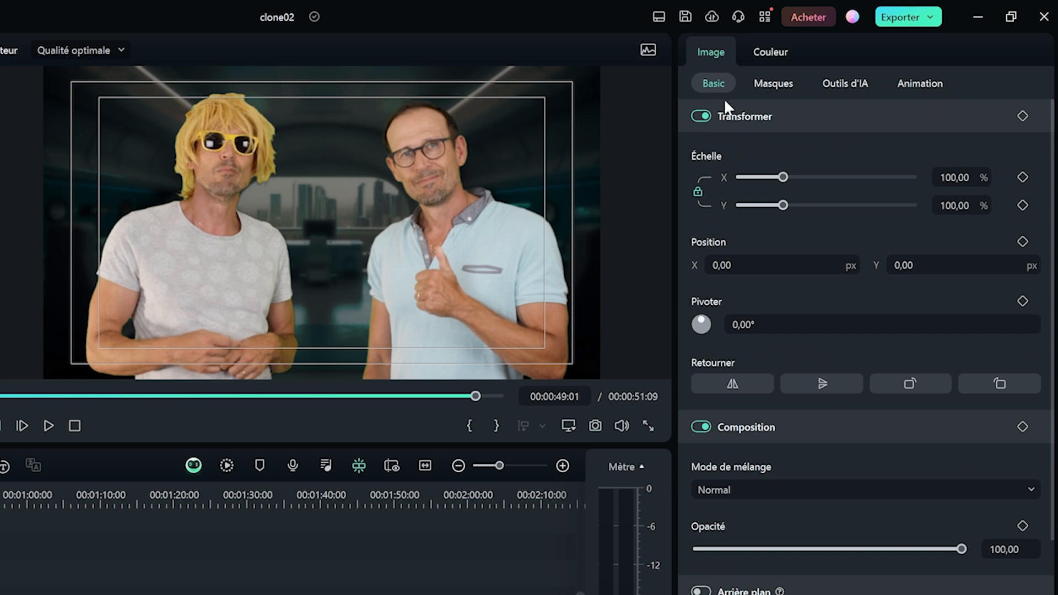
click(839, 86)
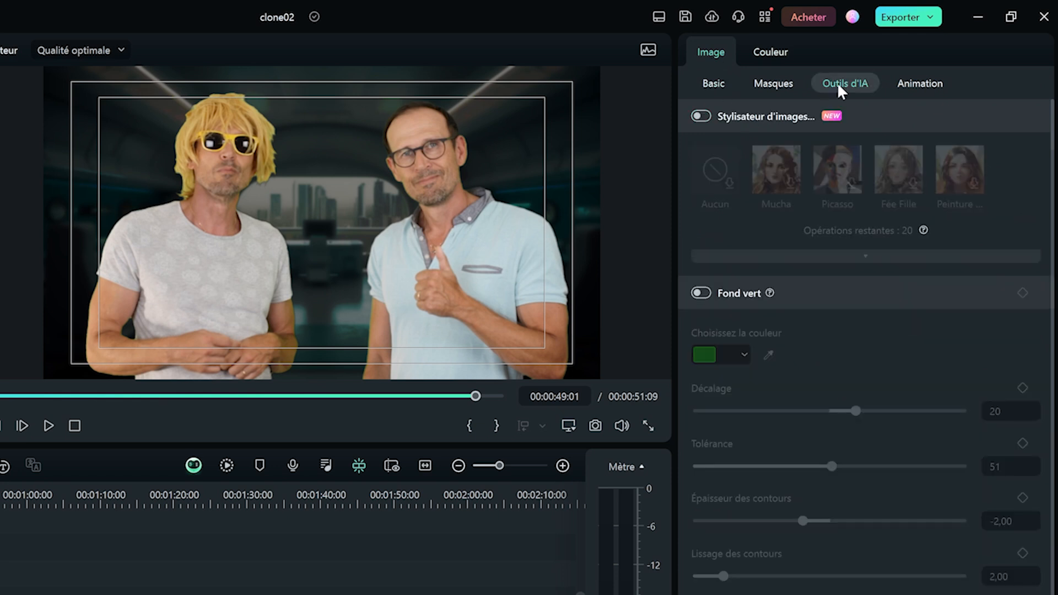
scroll(790, 541, down, 4)
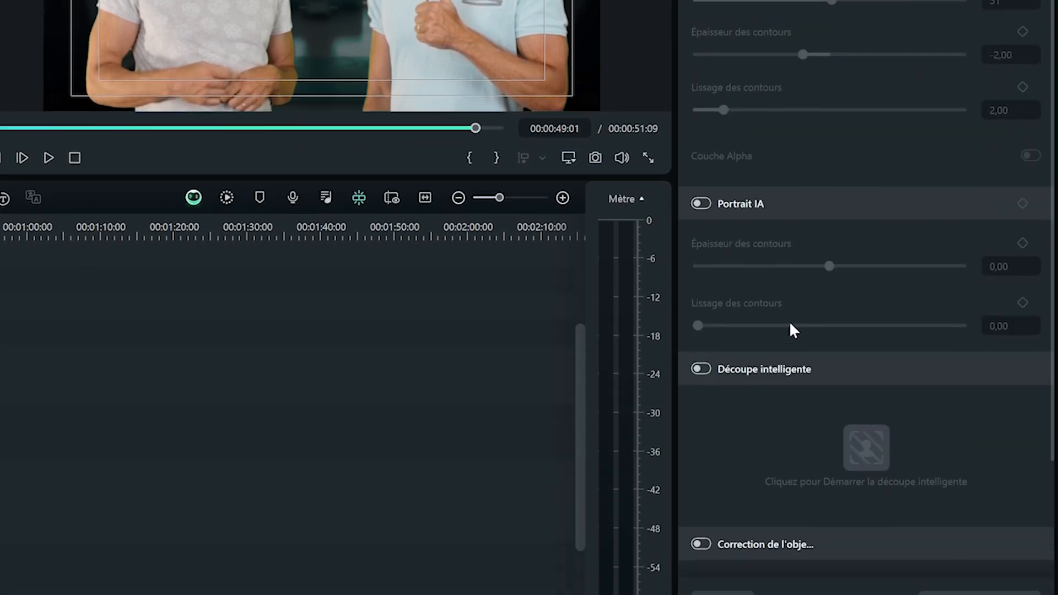
click(701, 343)
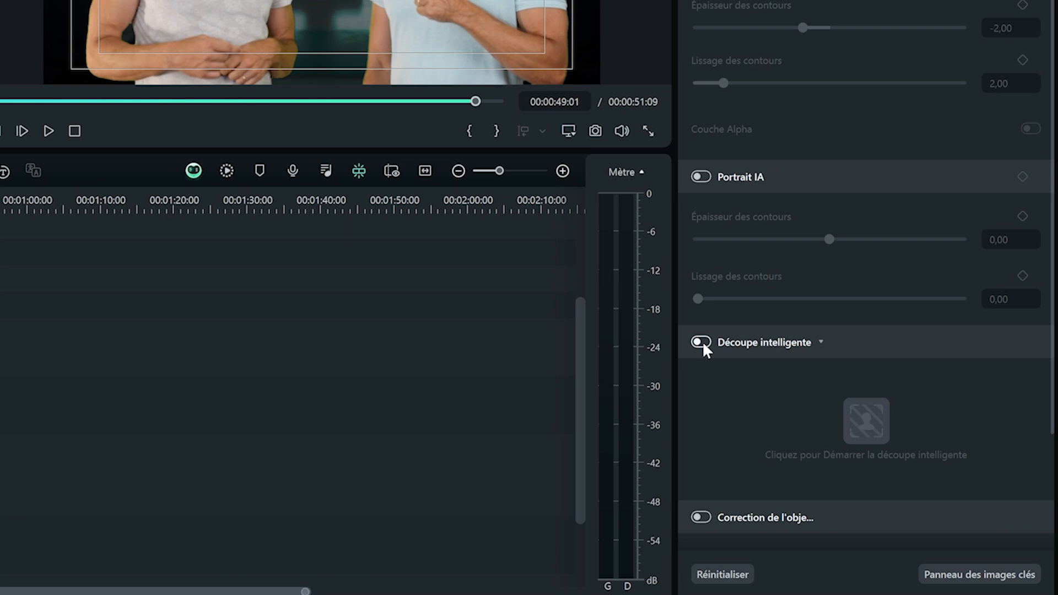
click(866, 421)
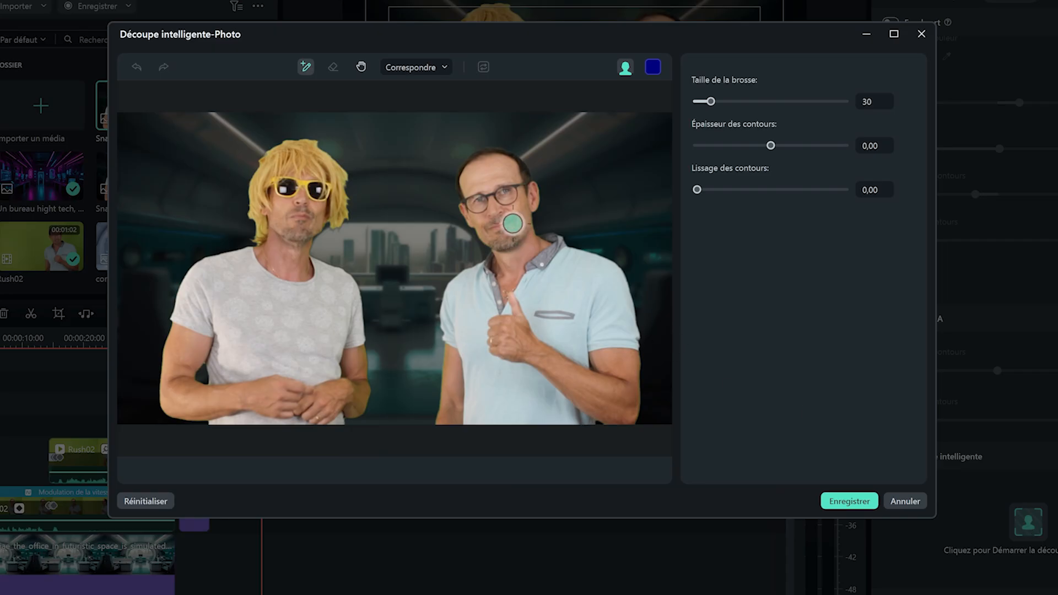
mouse_move(487, 174)
mouse_down()
mouse_move(488, 224)
mouse_move(529, 391)
mouse_up()
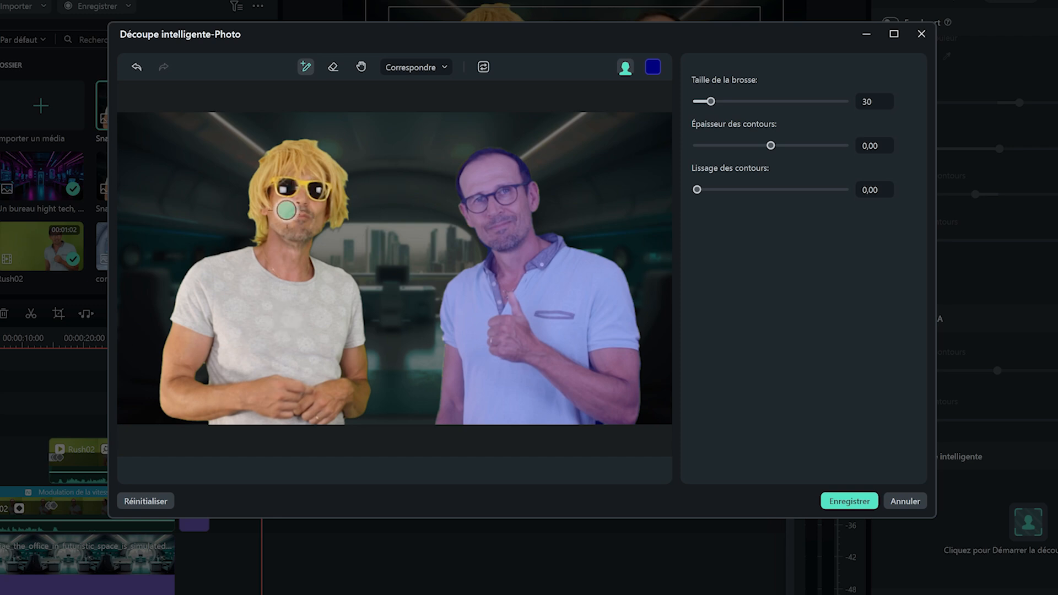
- Set the cutout's edge smoothing to 1.96 and edge thickness to 3.74, and save the cutout
drag(697, 190, 711, 191)
drag(772, 147, 772, 148)
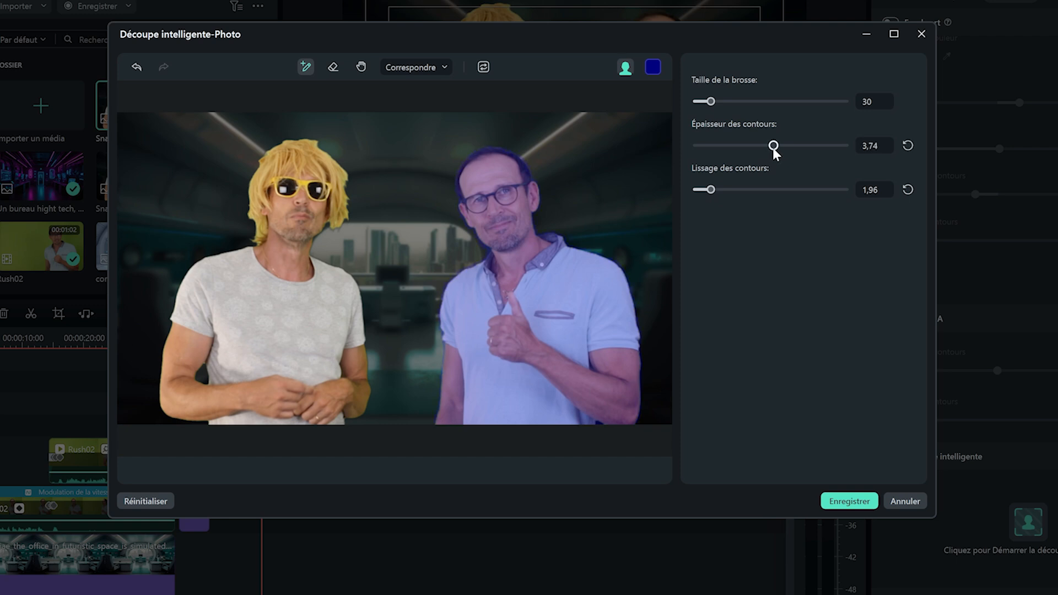
click(843, 501)
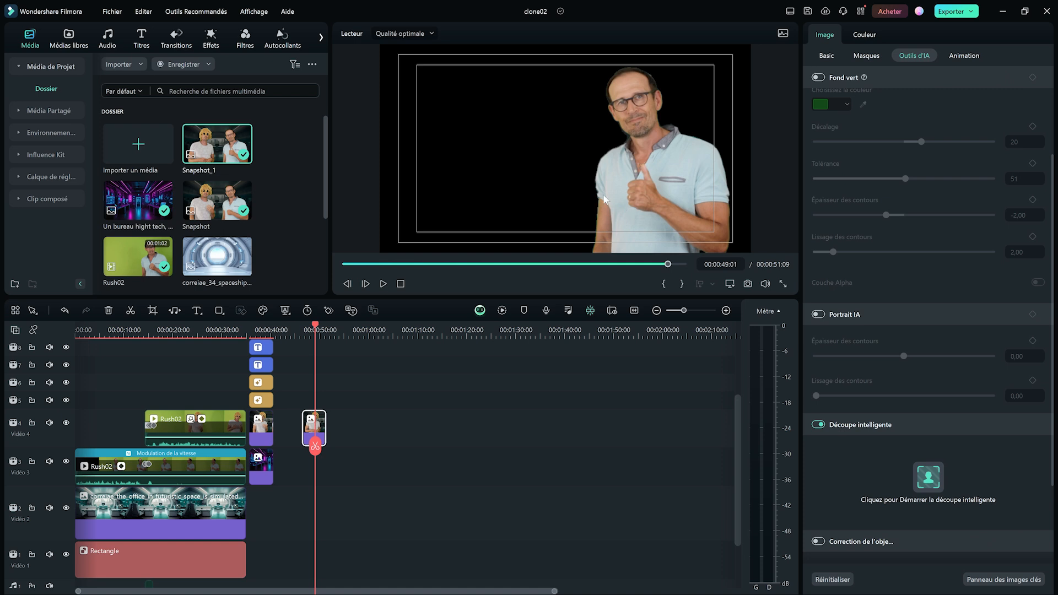
scroll(144, 206, down, 1)
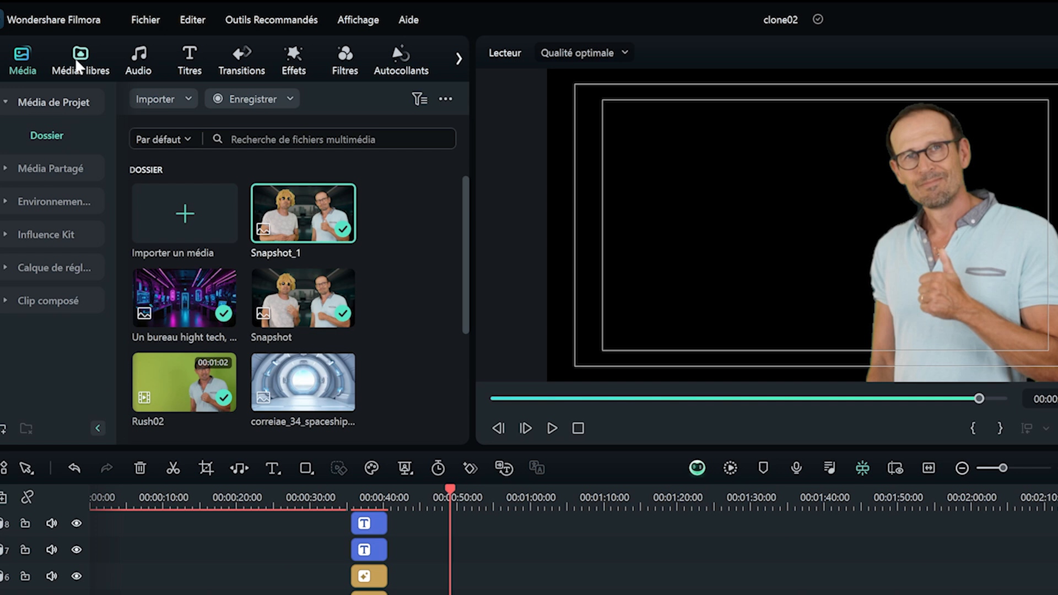
- Browse the trending stock media library, and select the Cyberpunk style in the AI image generator
click(91, 60)
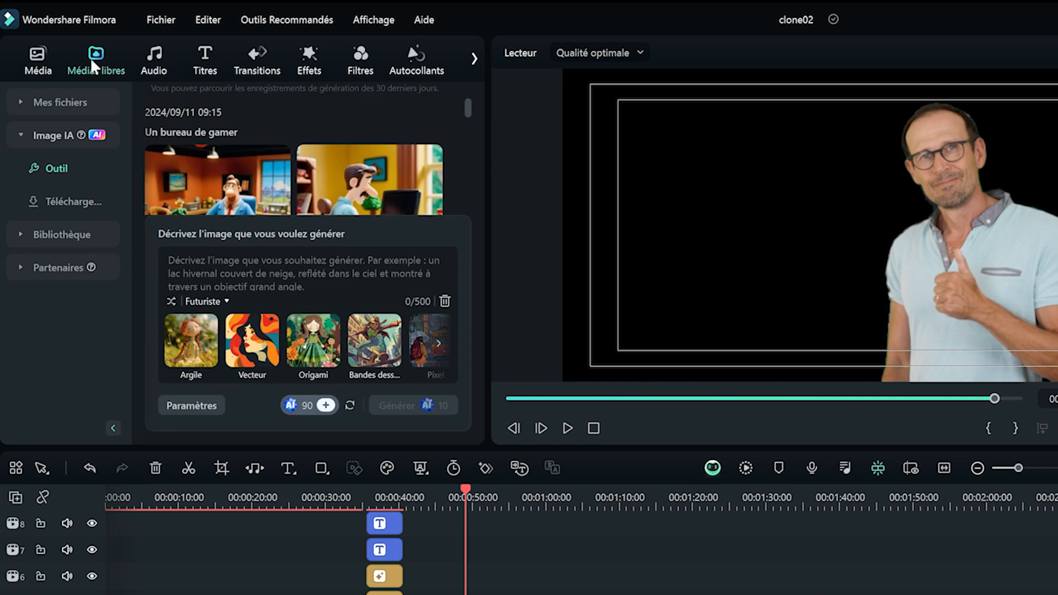
click(51, 233)
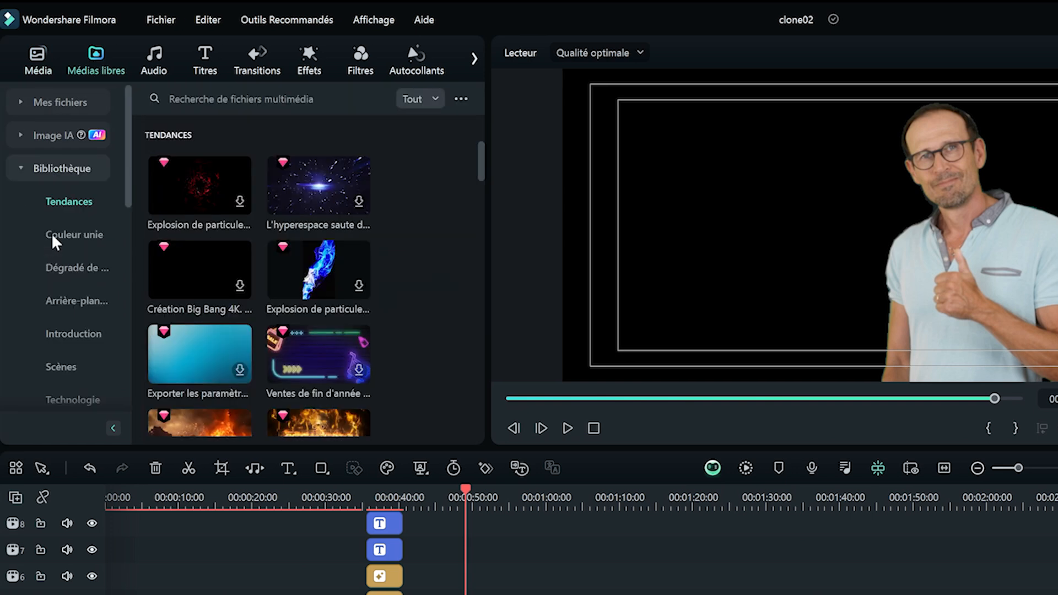
drag(481, 154, 483, 129)
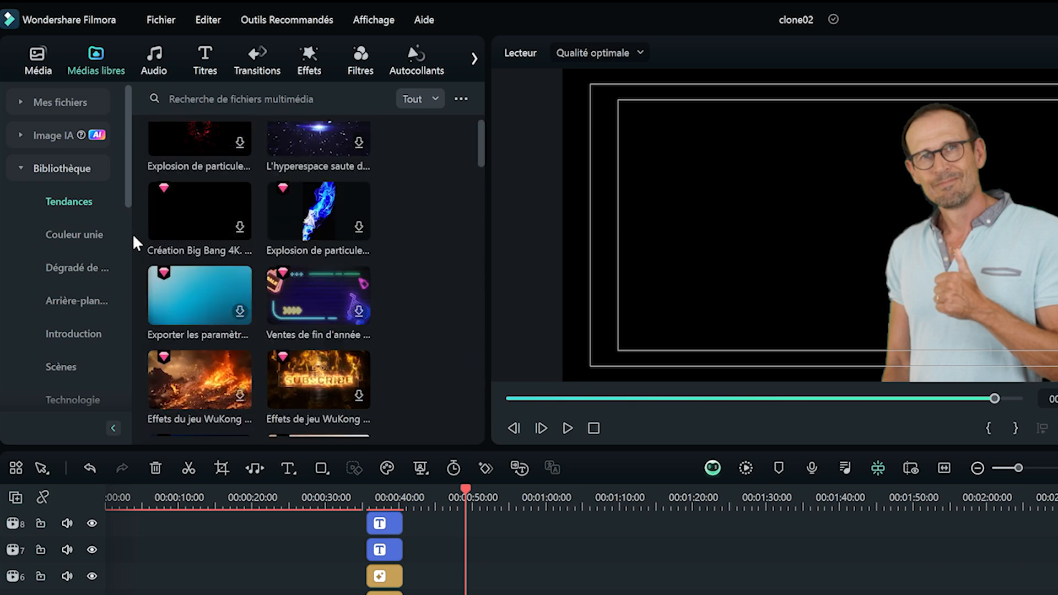
click(51, 136)
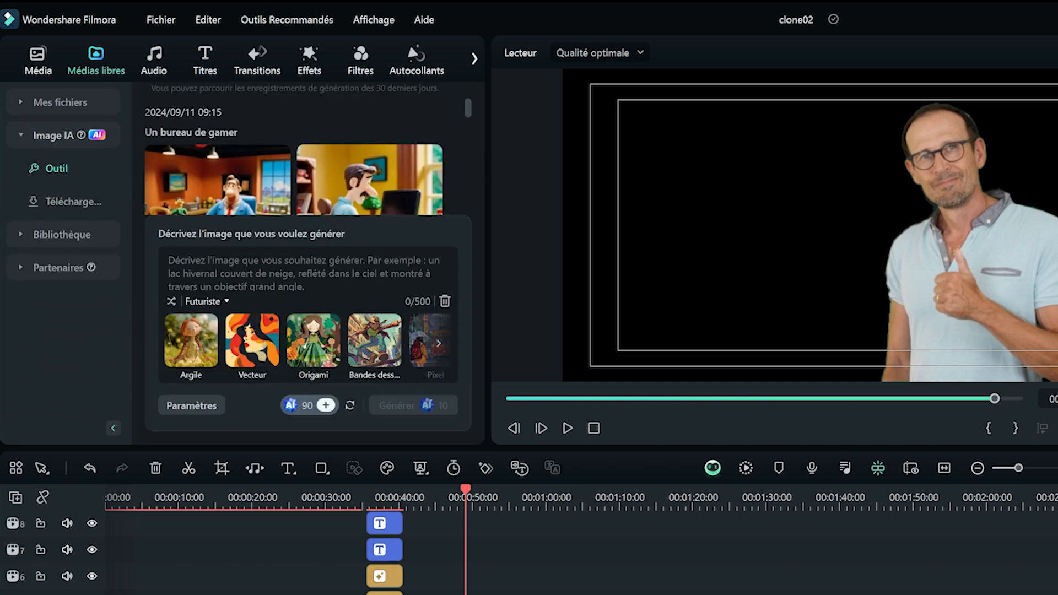
click(438, 344)
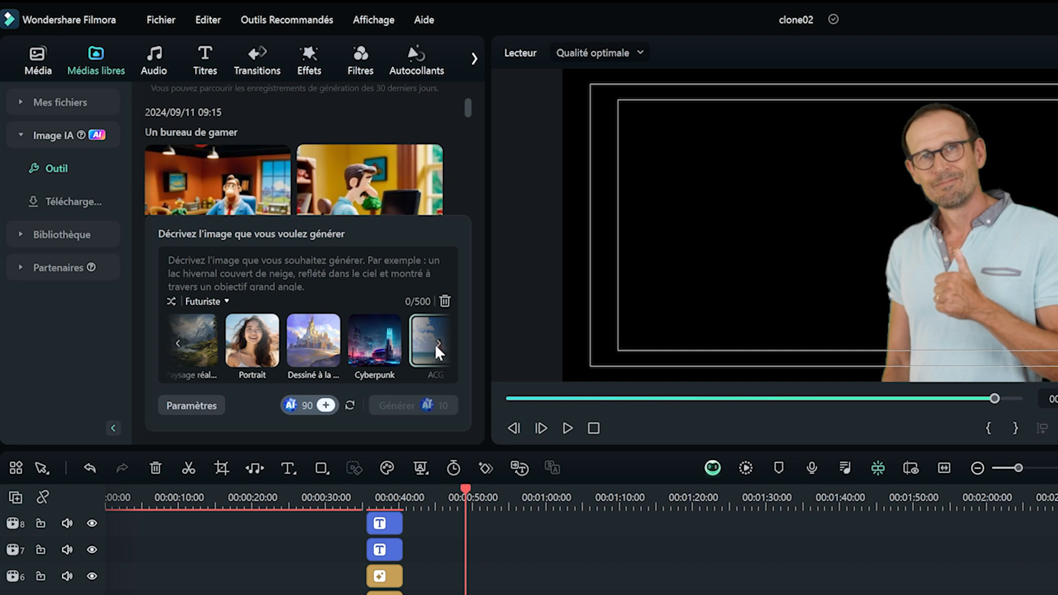
click(365, 345)
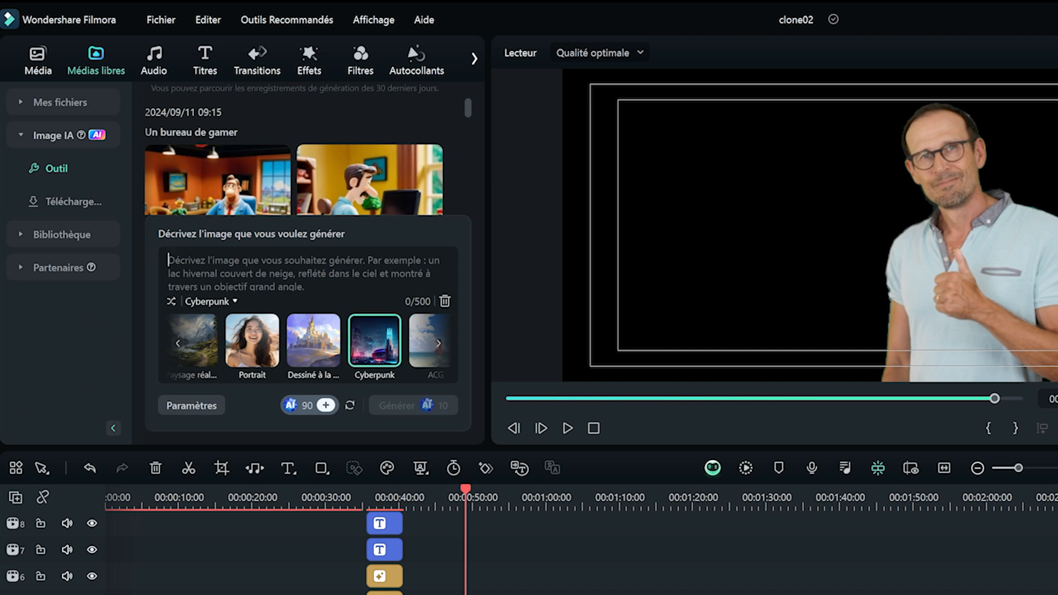
- Examine the previously generated AI images of the high-tech office lit by blue and magenta neon
drag(467, 108, 475, 190)
drag(475, 190, 475, 194)
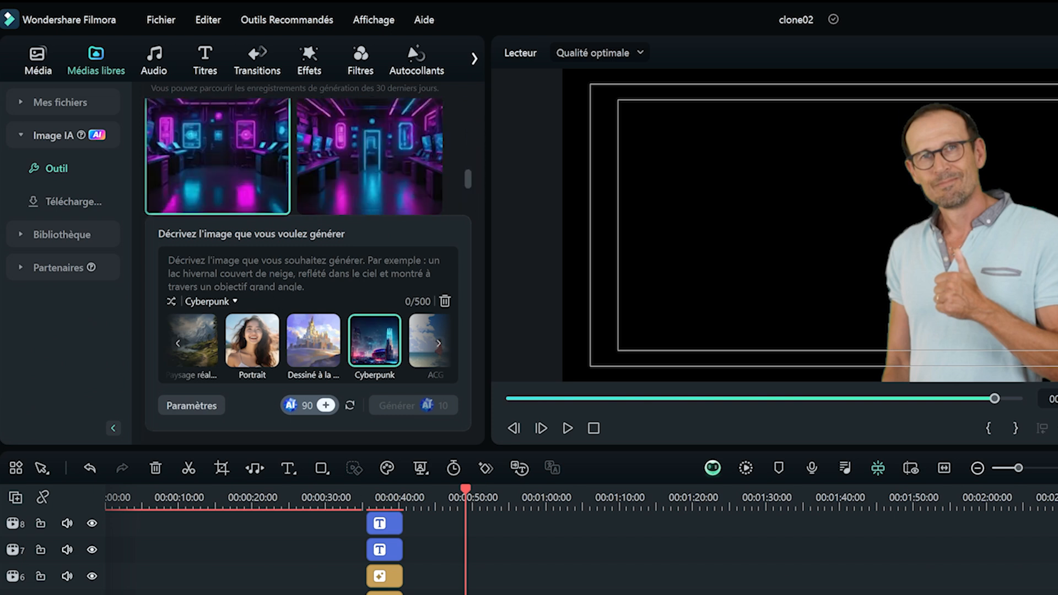
scroll(233, 163, up, 1)
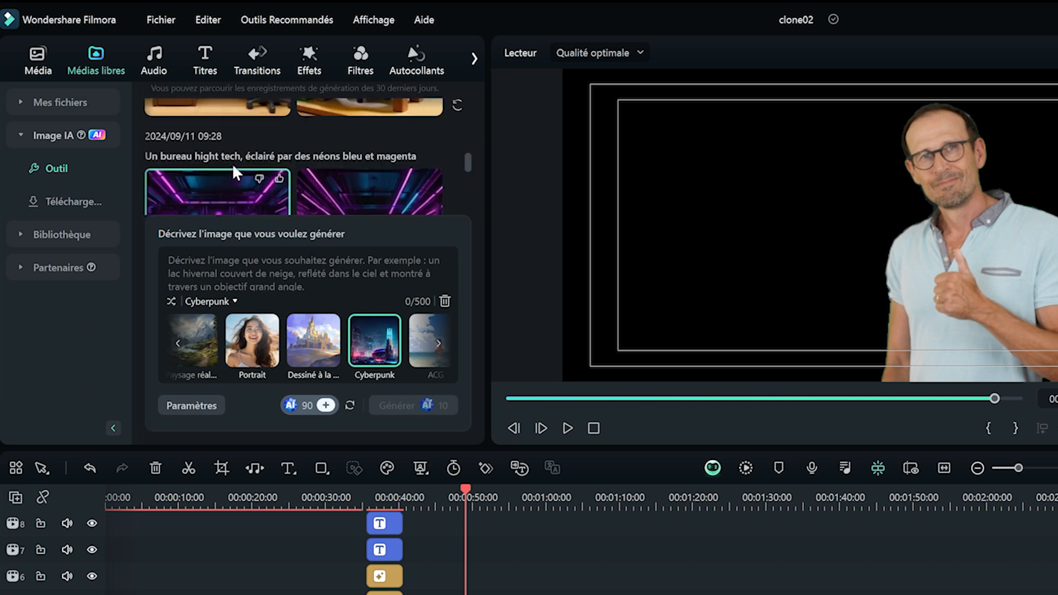
scroll(234, 170, down, 1)
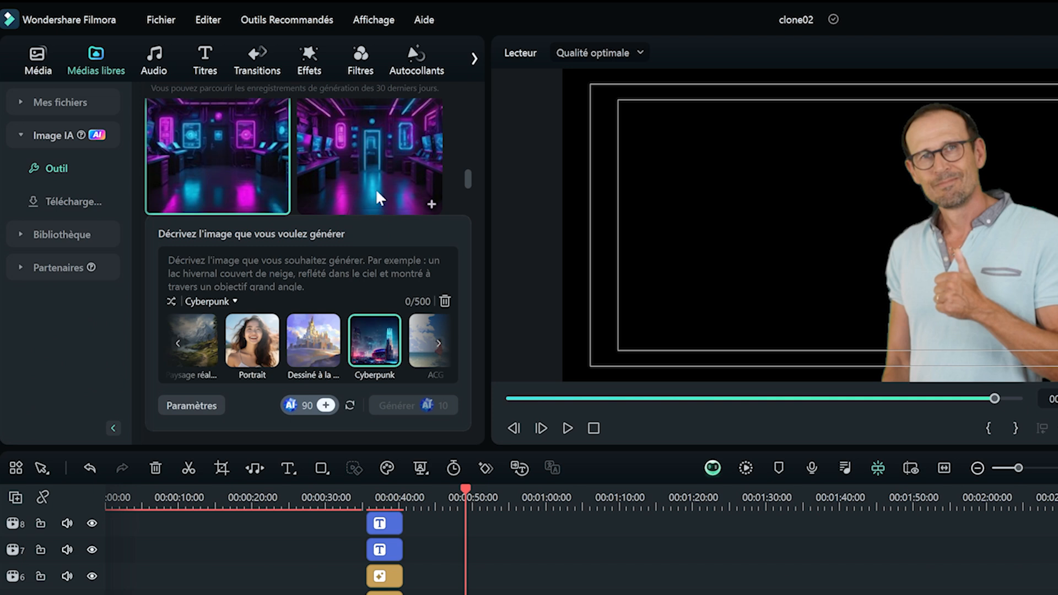
scroll(377, 188, up, 1)
drag(466, 163, 466, 175)
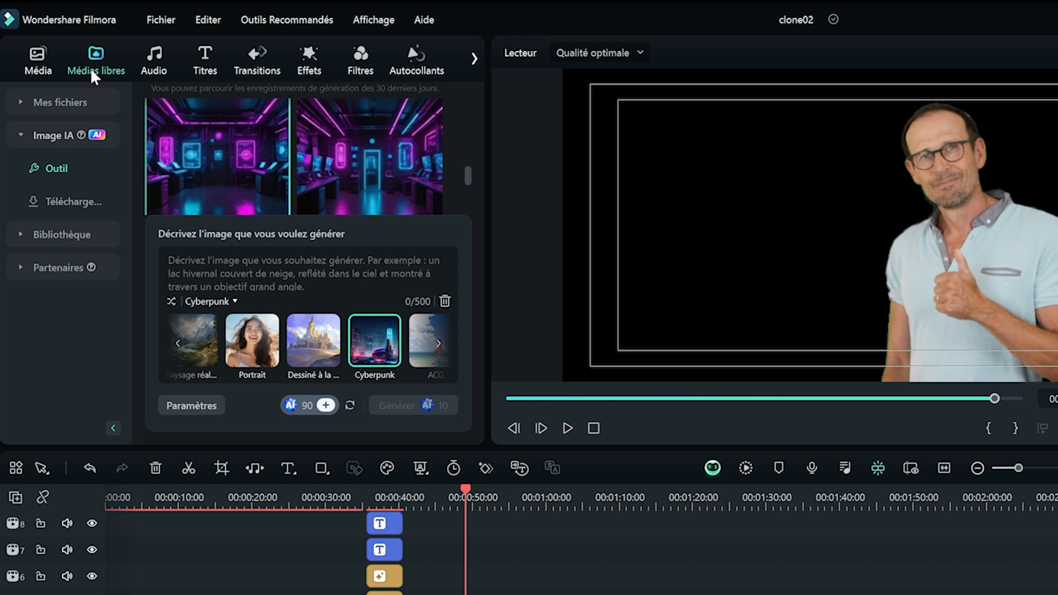
- Place the neon high-tech office image on video track 3, directly beneath the cutout snapshot clip
click(38, 61)
drag(194, 302, 311, 467)
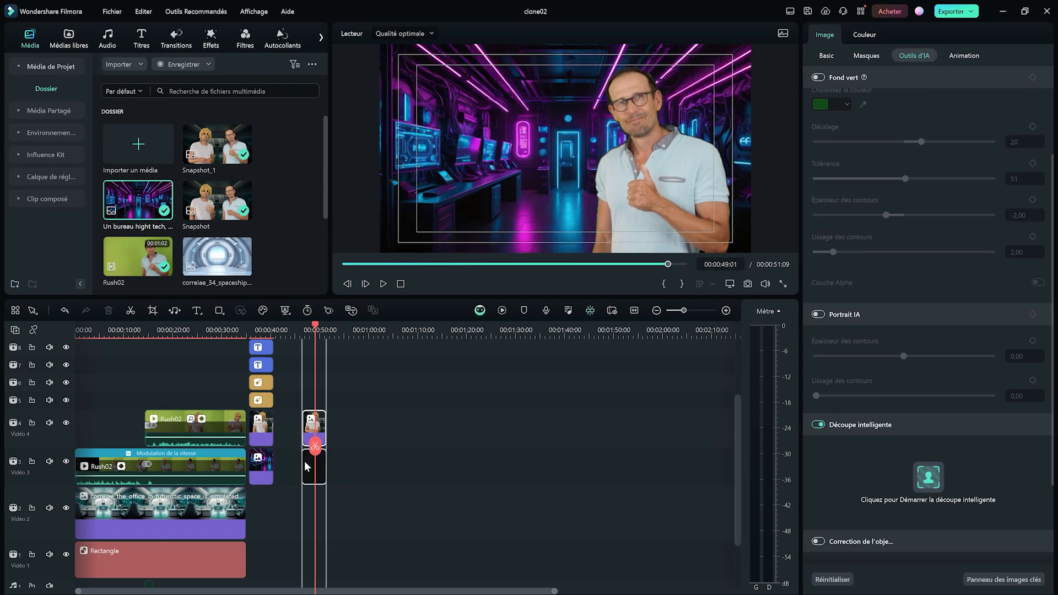
- Enlarge the cutout man to a scale of 150.72% and reposition him to X -206.60 px, Y -140.61 px
click(319, 427)
drag(687, 174, 680, 163)
click(826, 56)
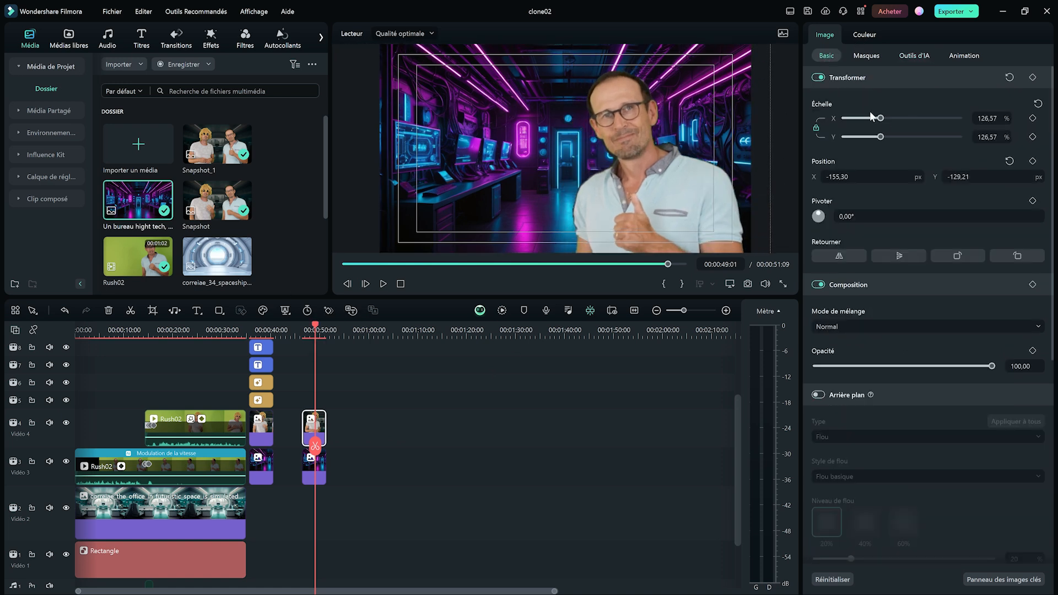
drag(883, 118, 887, 118)
drag(709, 150, 712, 156)
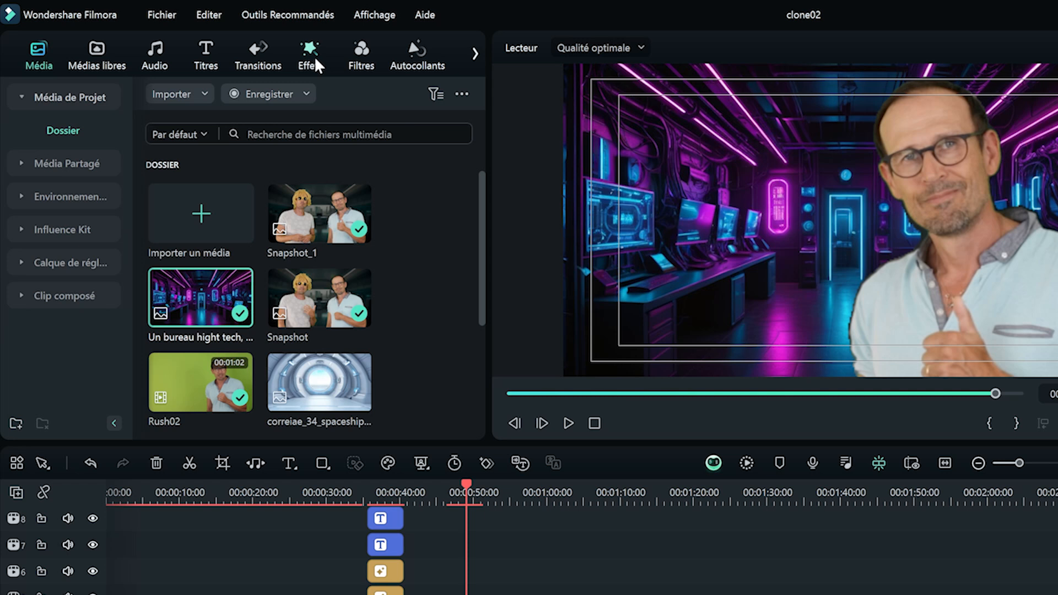
- Add the Cloner à droite body effect on video track 5 above the cutout, with Vitesse -5 and Distance de séparation 7
click(214, 39)
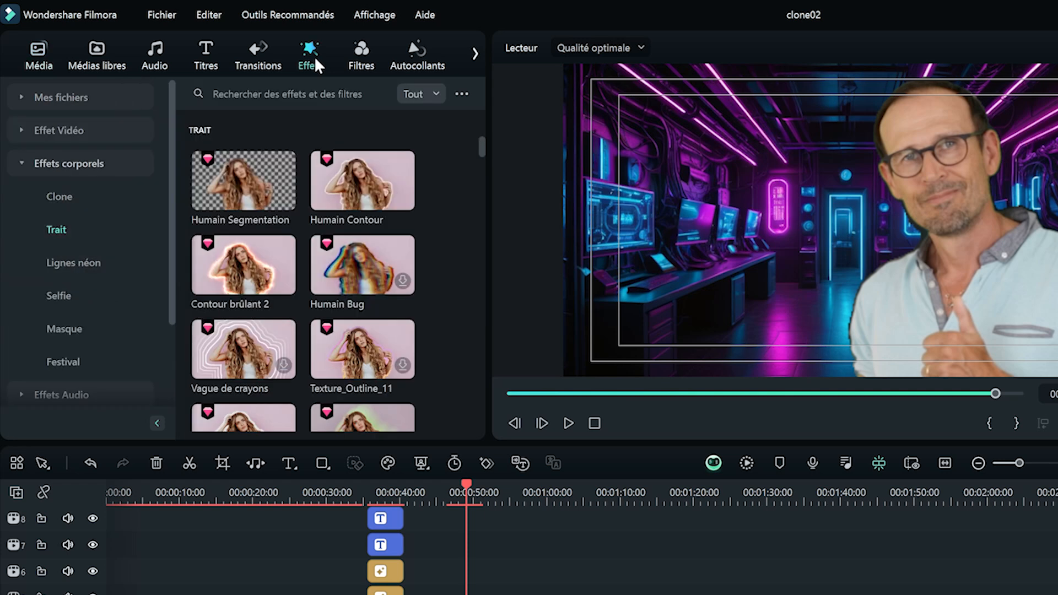
drag(174, 290, 177, 346)
click(64, 163)
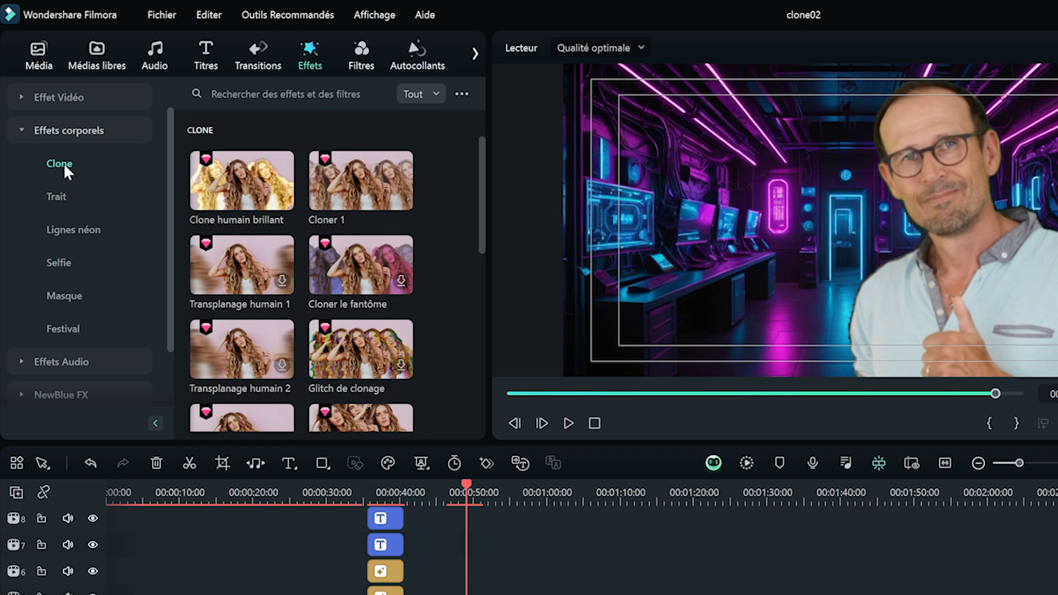
drag(480, 236, 489, 282)
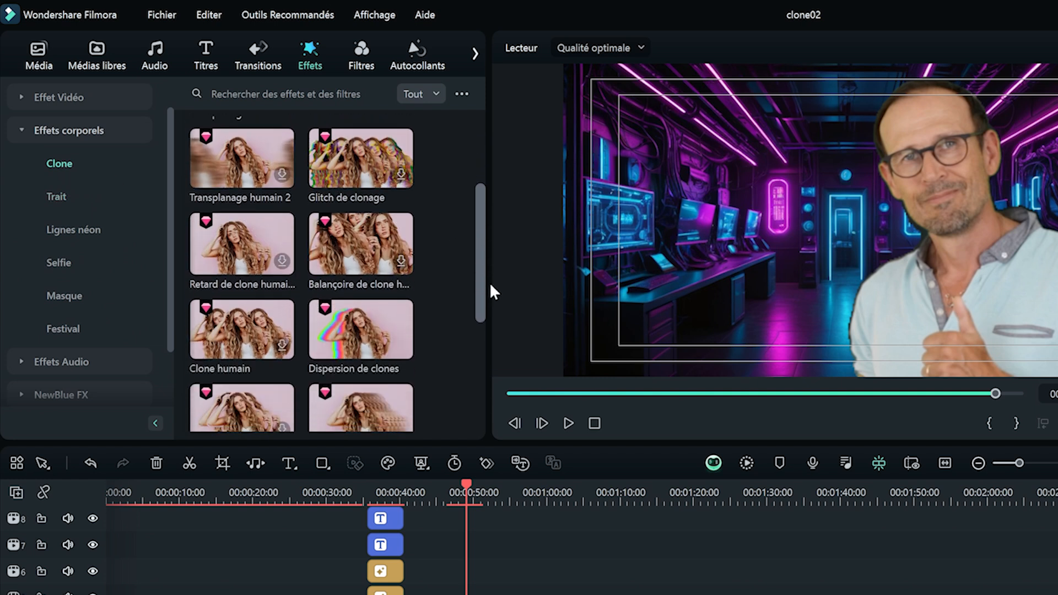
drag(366, 338, 447, 594)
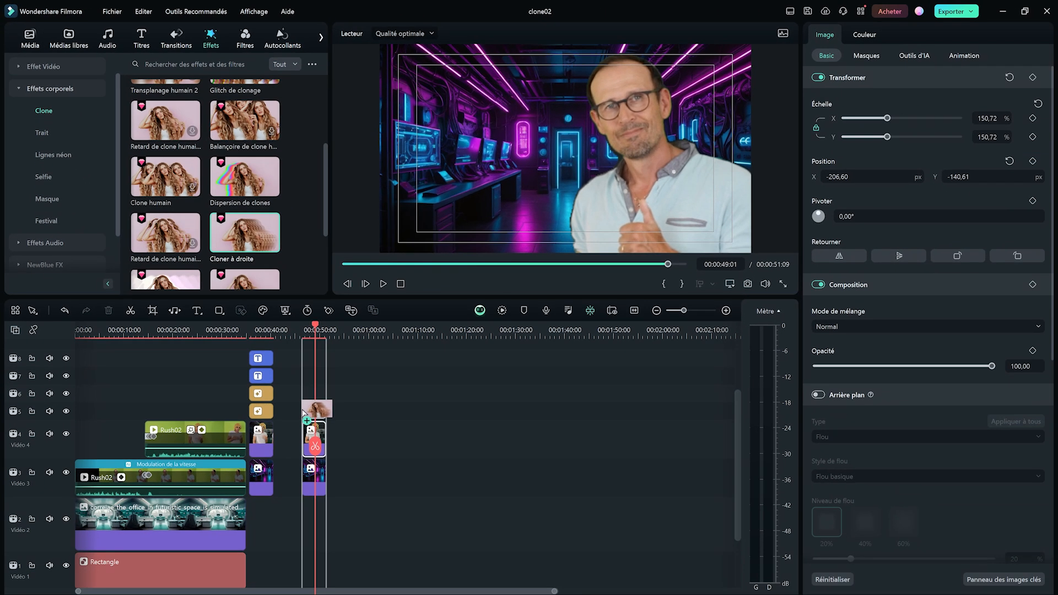
drag(302, 410, 305, 411)
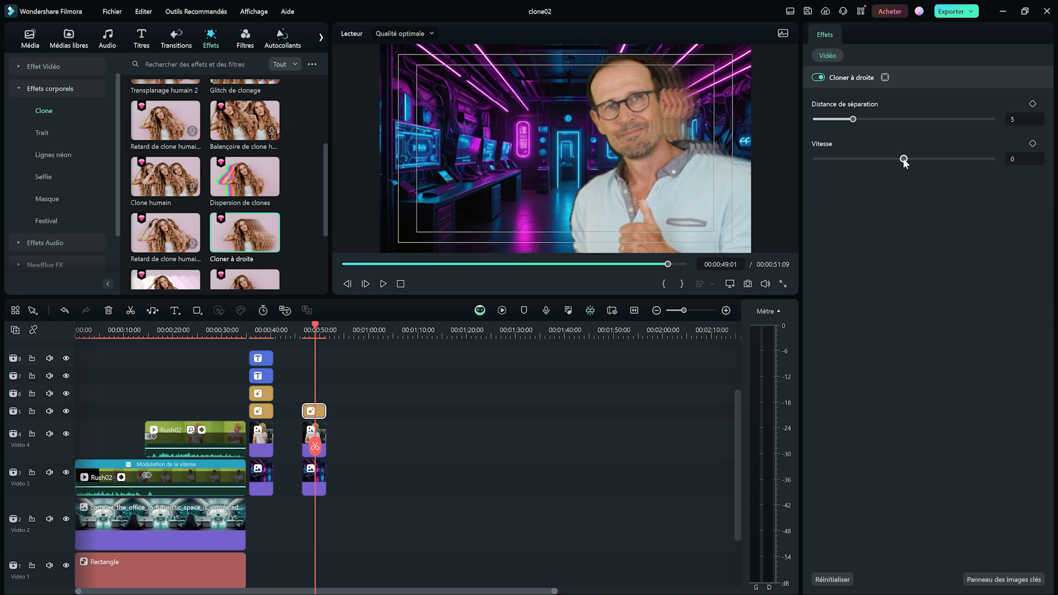
drag(904, 160, 803, 159)
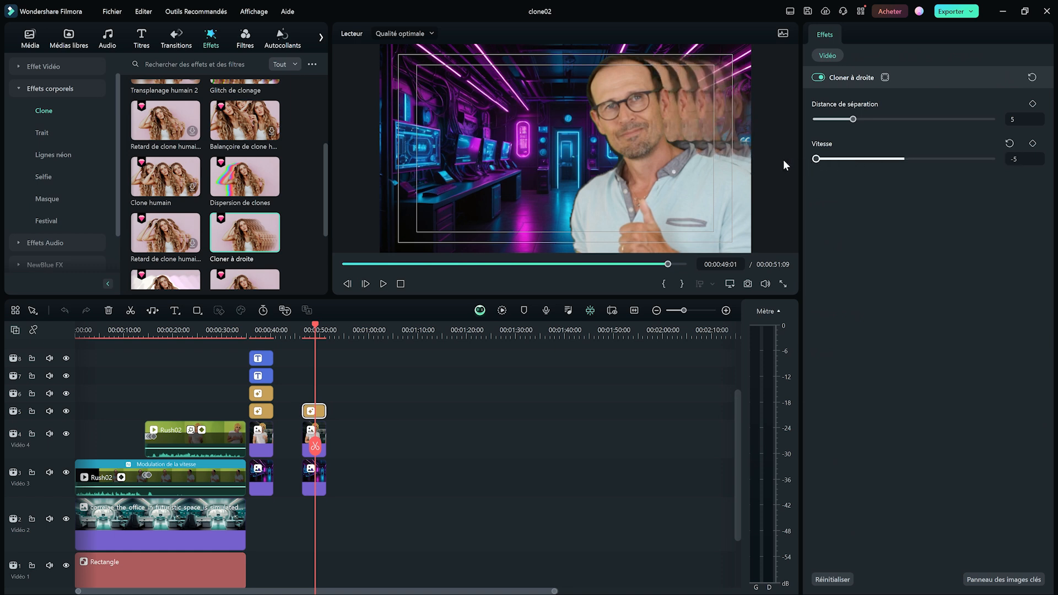
mouse_move(853, 119)
mouse_down()
mouse_move(889, 121)
mouse_move(870, 120)
mouse_up()
- Add the Contour brûlant 2 effect from the Trait category above the clone effect, and show its lower settings
click(45, 140)
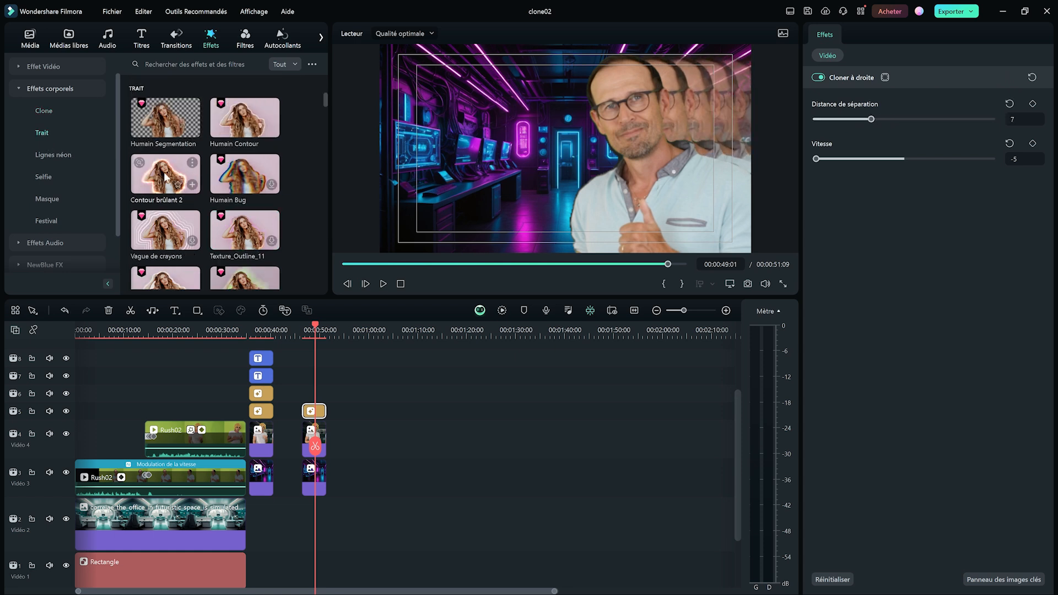
drag(155, 183, 306, 405)
scroll(899, 340, down, 2)
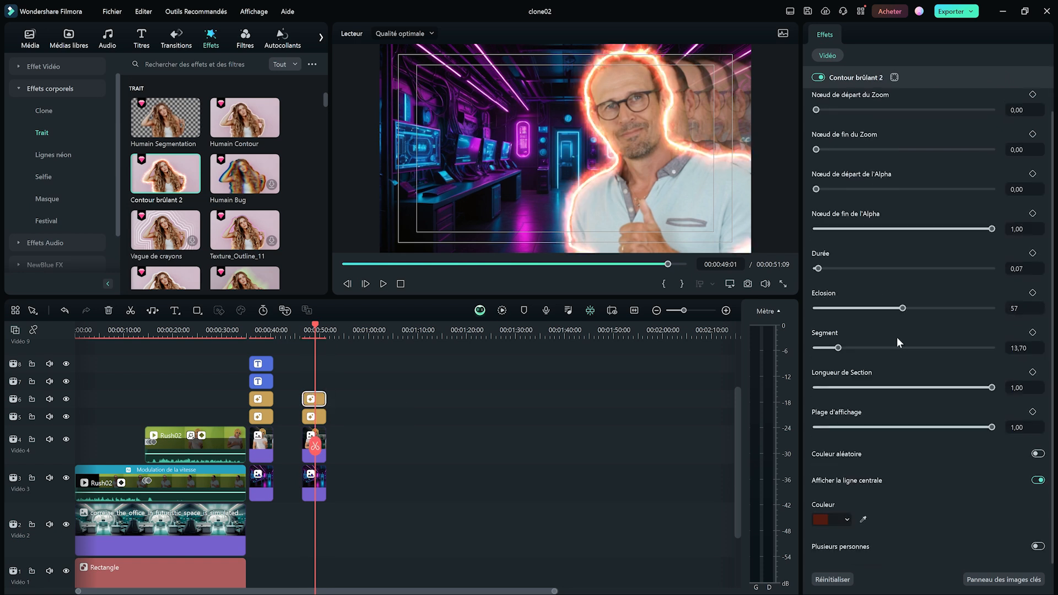
- Change the Contour brûlant 2 outline colour to pink-violet and set its Rayon to 0,00
click(825, 521)
click(842, 548)
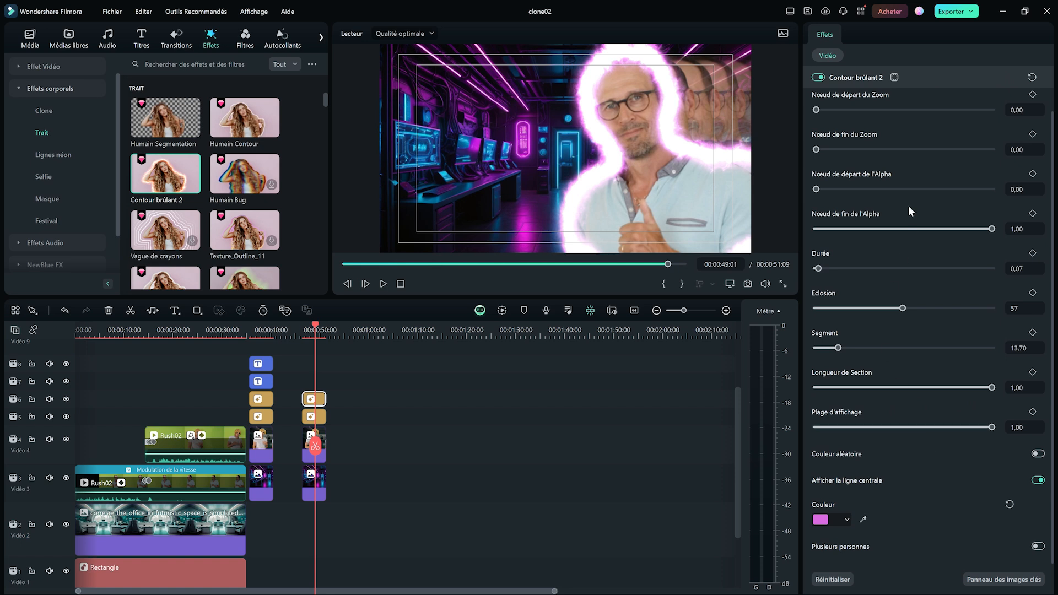
scroll(912, 211, up, 1)
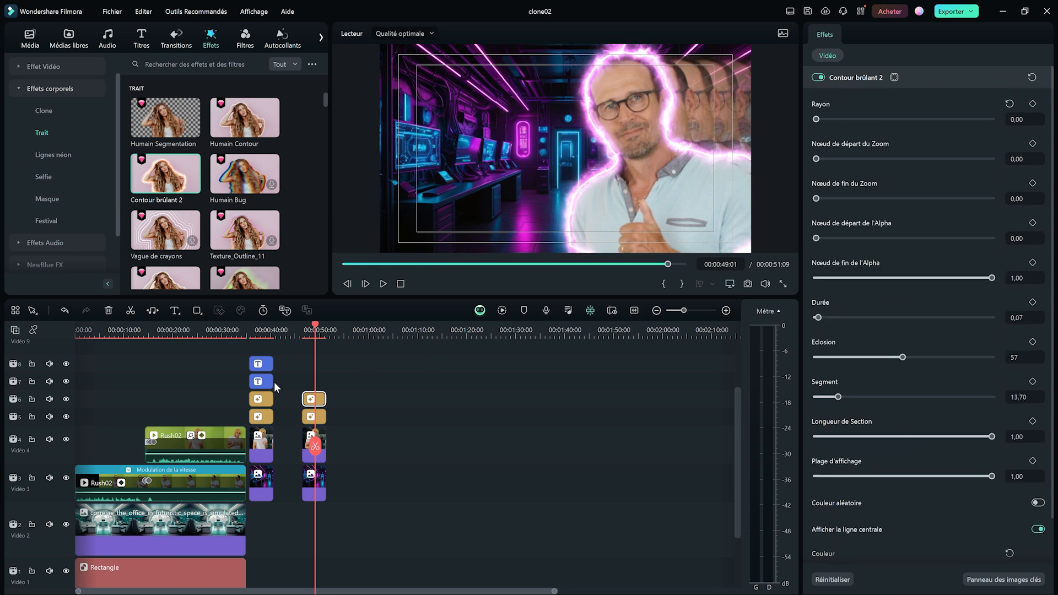
click(259, 382)
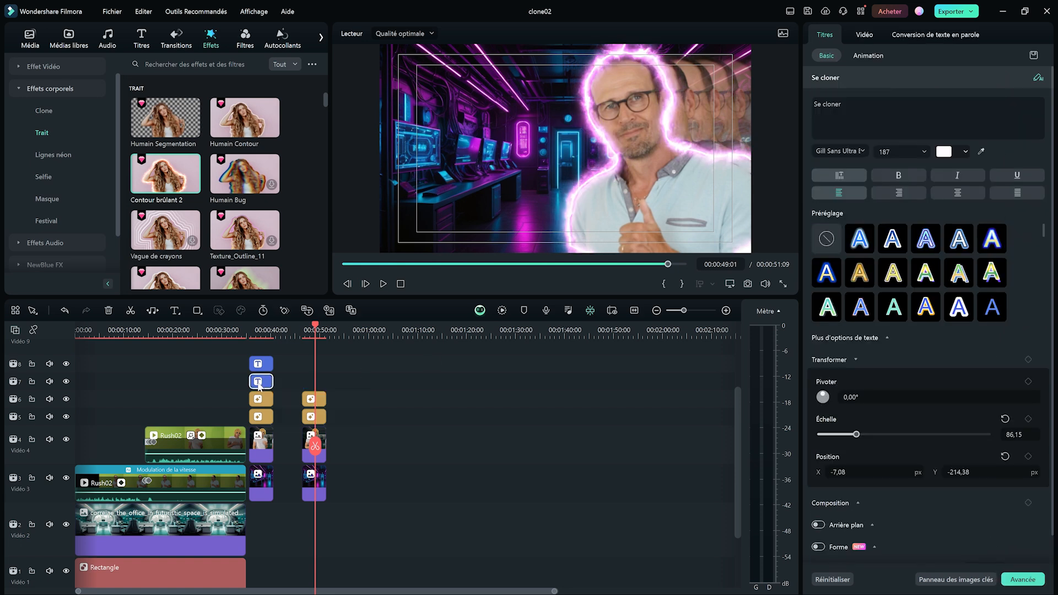
click(316, 380)
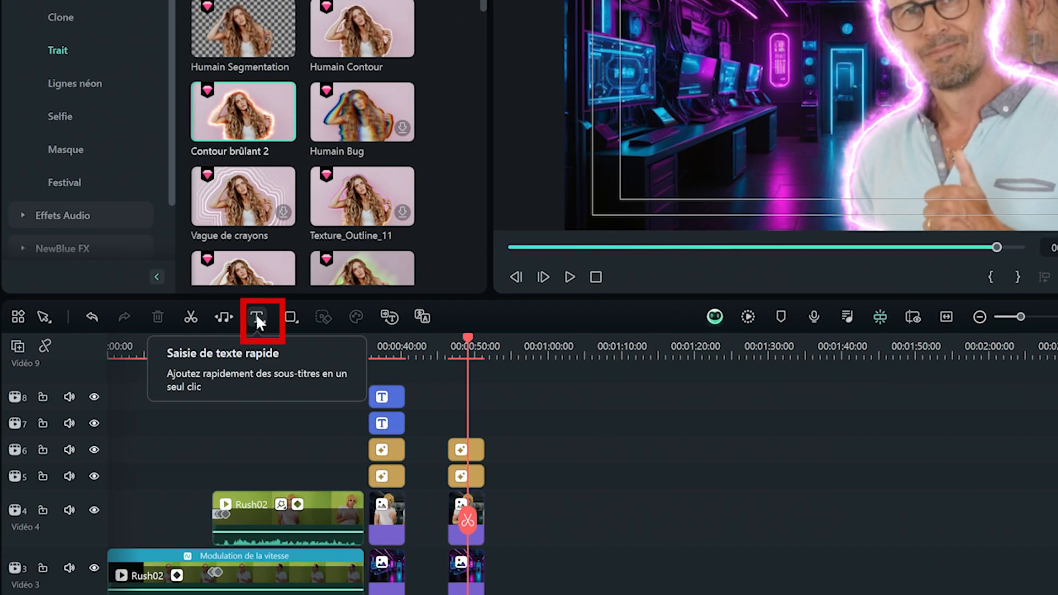
click(256, 317)
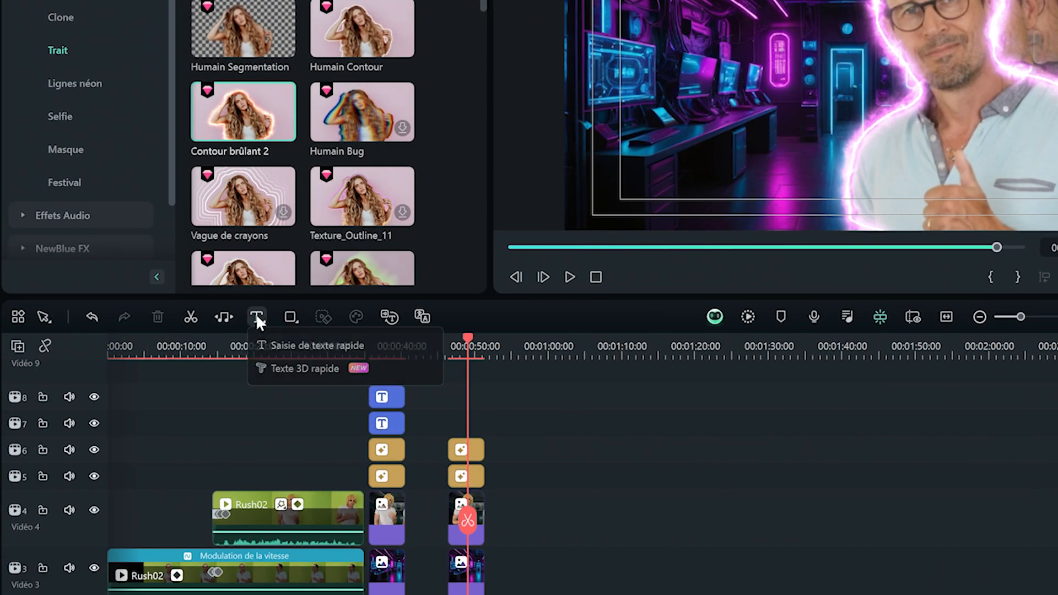
click(280, 345)
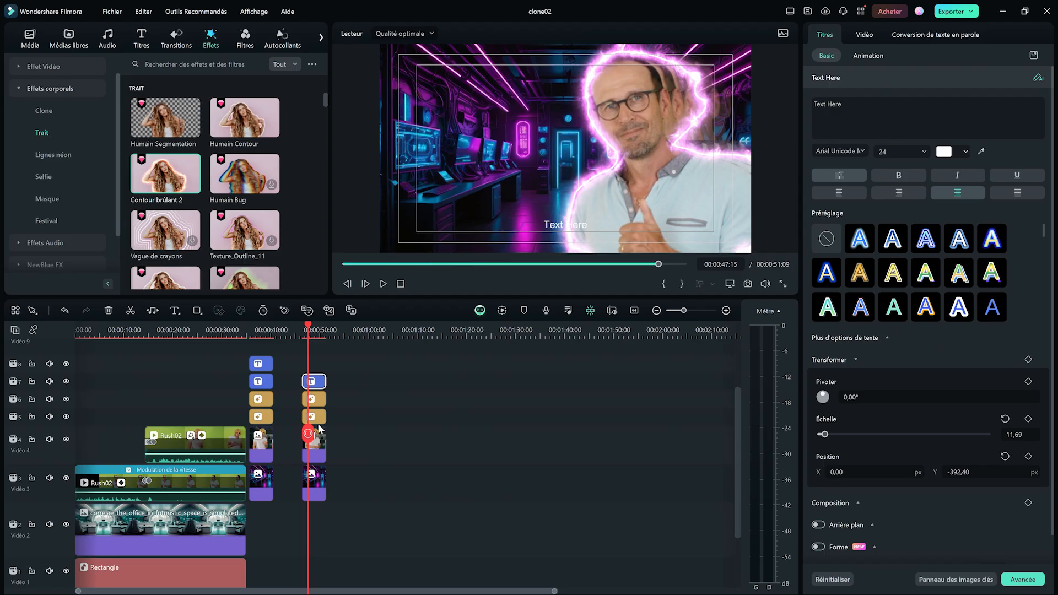
drag(838, 188, 698, 19)
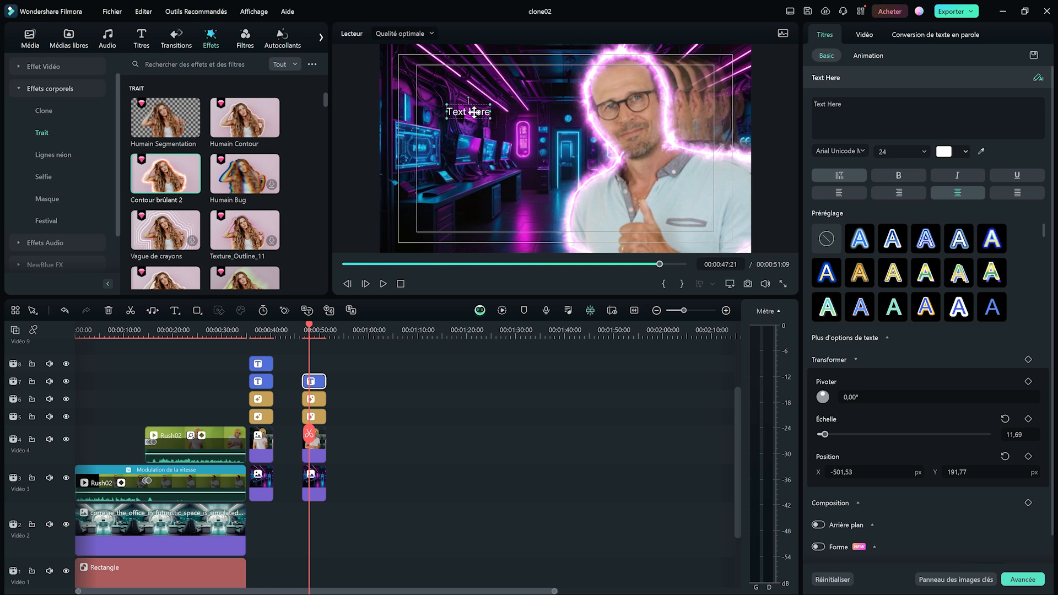
key(Delete)
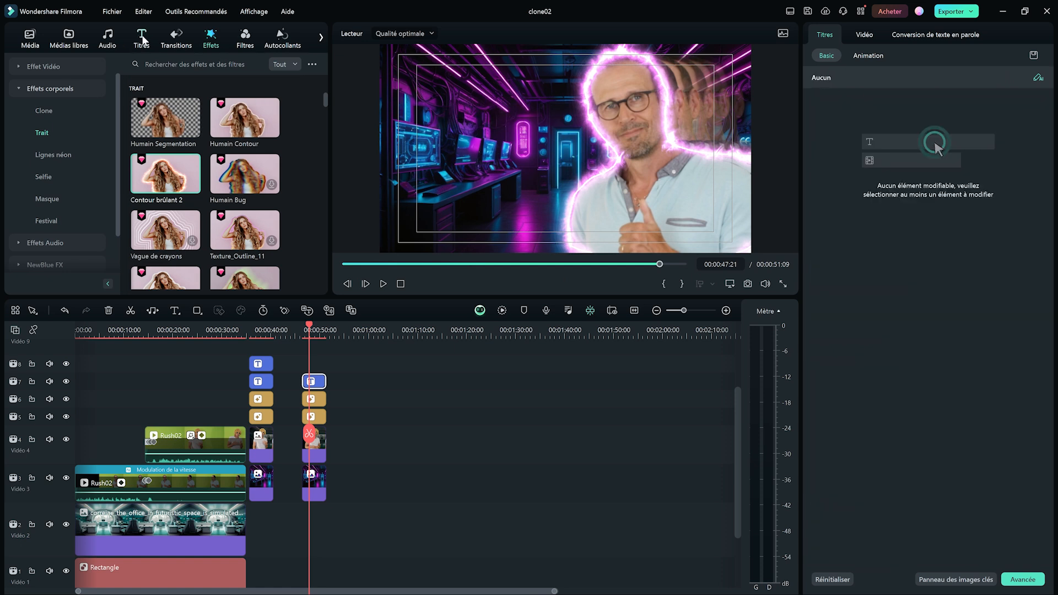
- Add the Titre néon 09 title on video track 7 with the text Se cloner, placed at the lower left of the frame
click(141, 39)
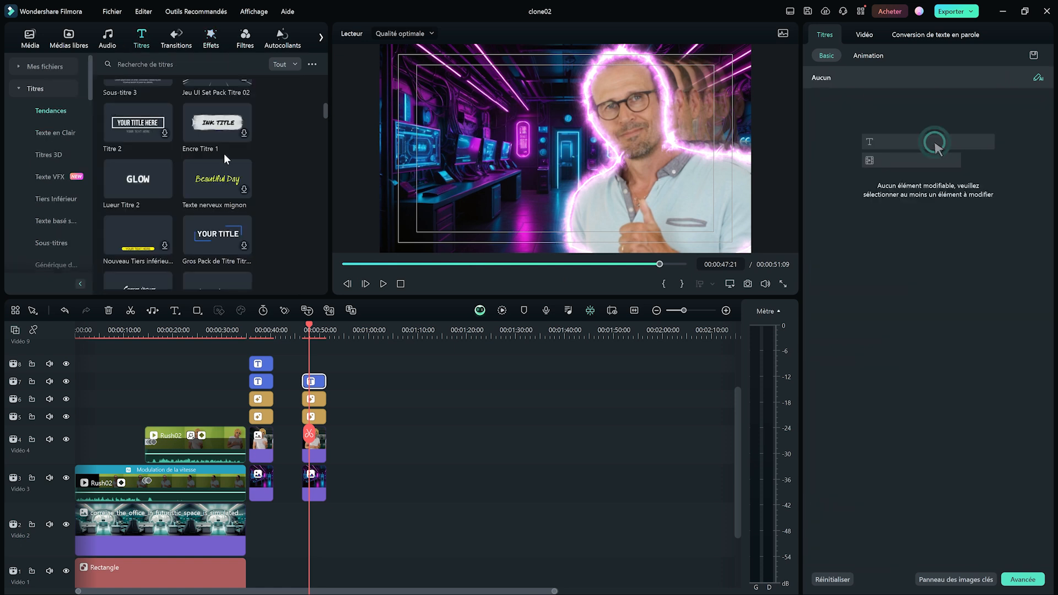
scroll(322, 108, down, 2)
drag(322, 108, 319, 97)
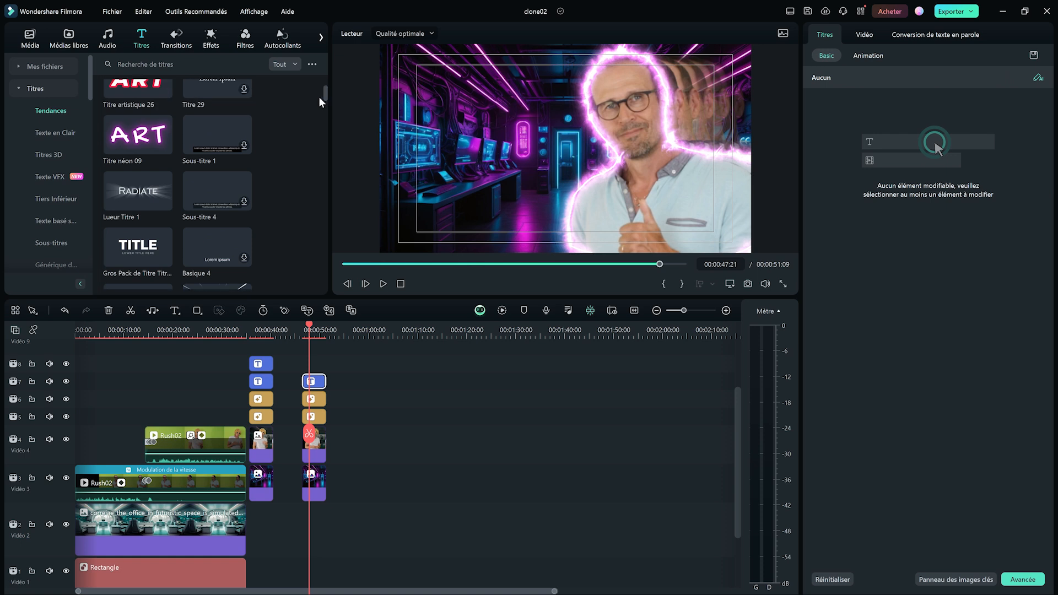
drag(123, 135, 308, 377)
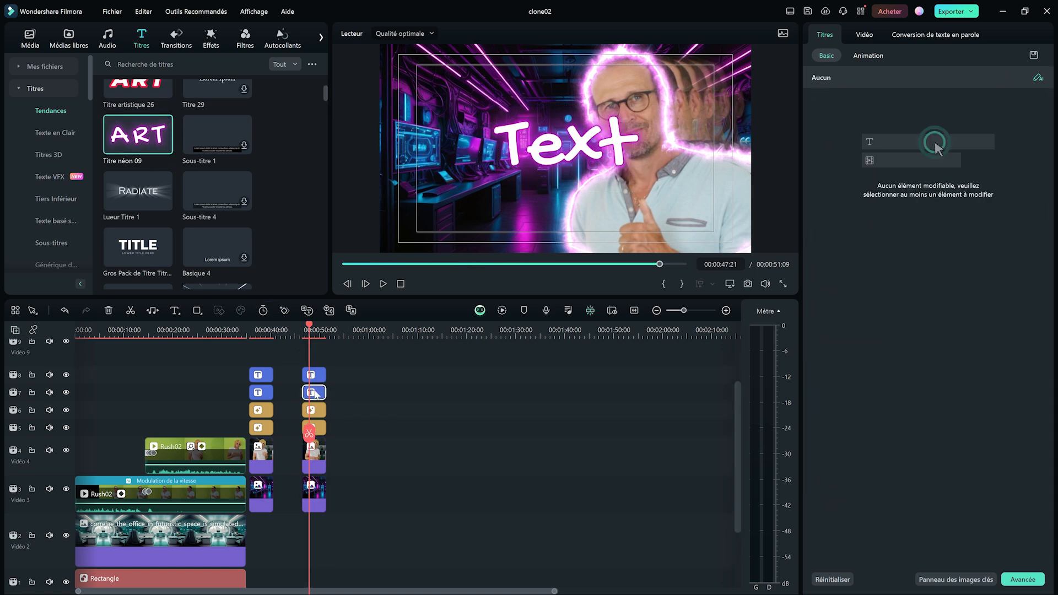
drag(551, 159, 464, 160)
double_click(465, 159)
text(Se cloner)
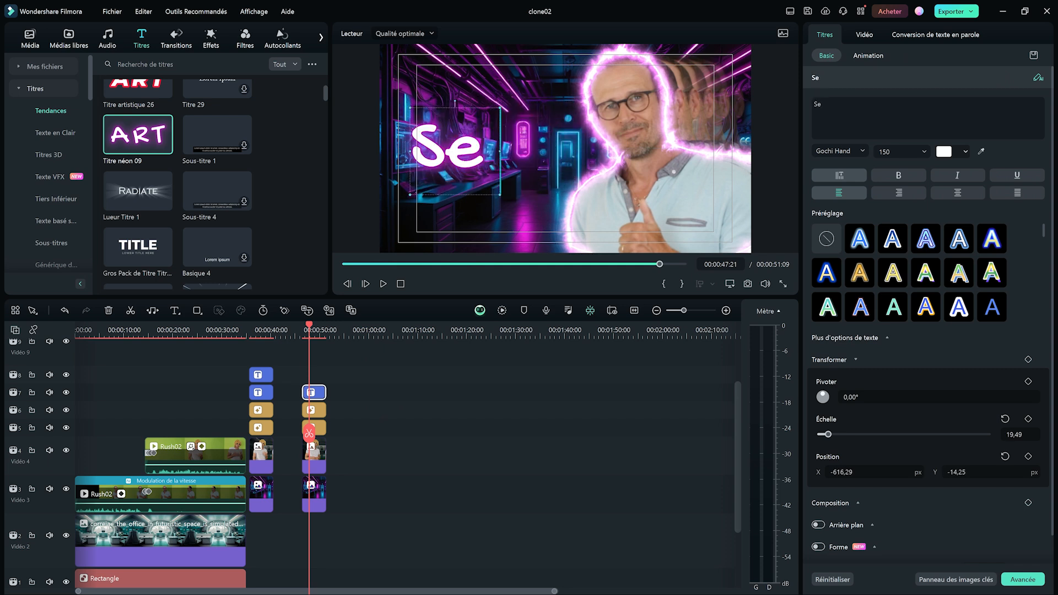
click(351, 375)
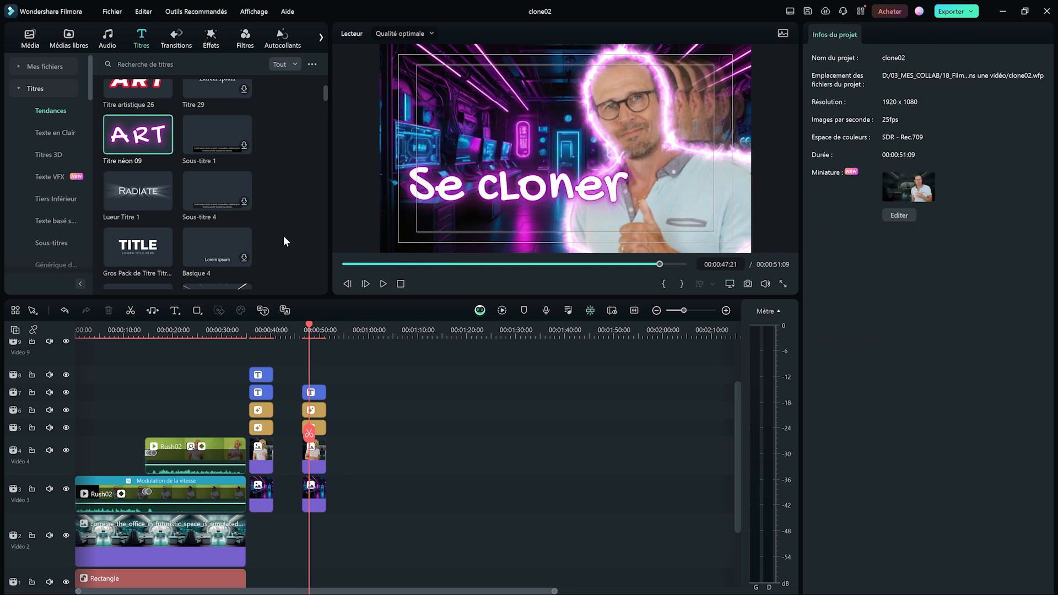
- Add the Titre artistique 26 title on video track 8 with the text Comment, placed just above the Se cloner text
drag(138, 88, 310, 375)
drag(568, 150, 468, 132)
double_click(468, 133)
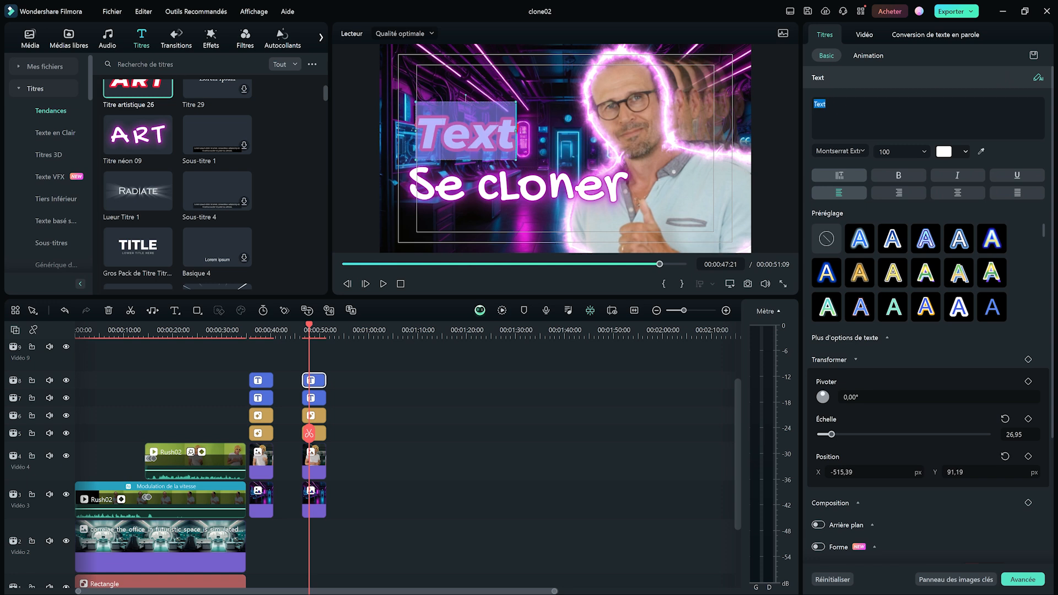
text(Comment)
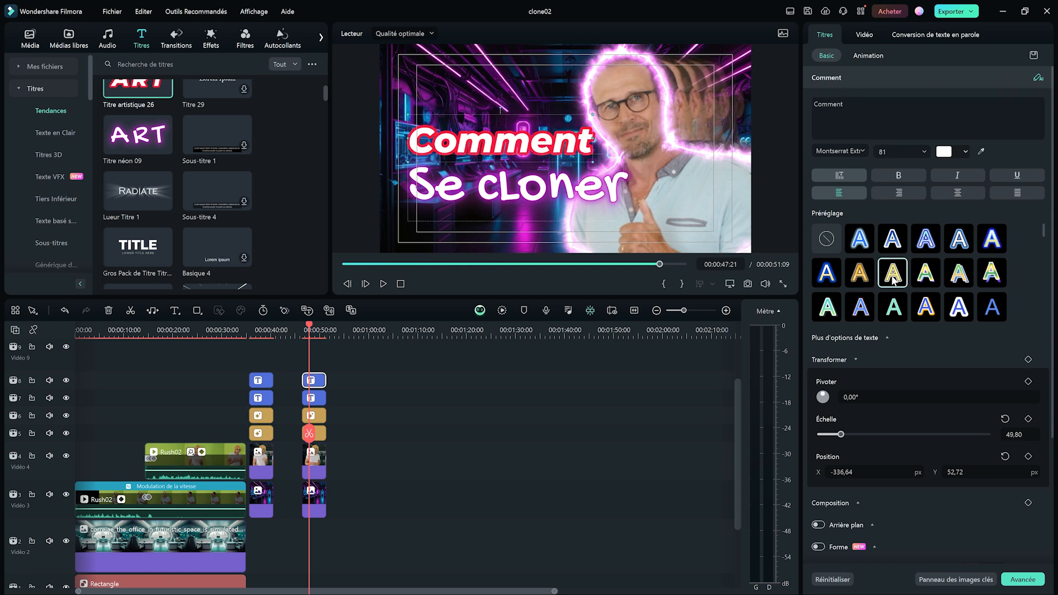
- Give Comment an orange-yellow text preset in Bebas Neue, and change the lower title to SE CLONER in Gill Sans Ultra
click(859, 273)
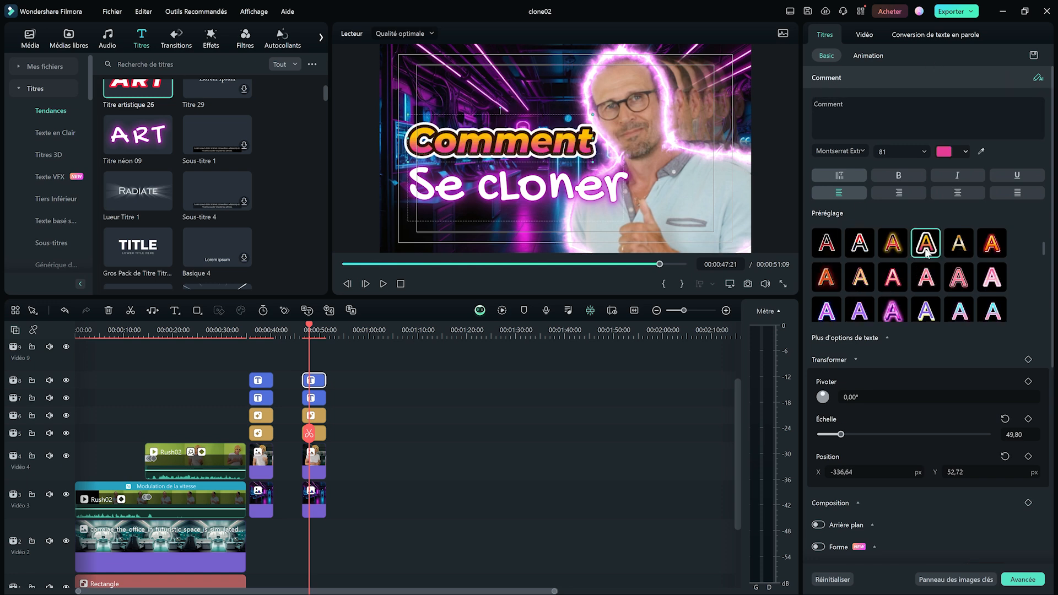
click(840, 151)
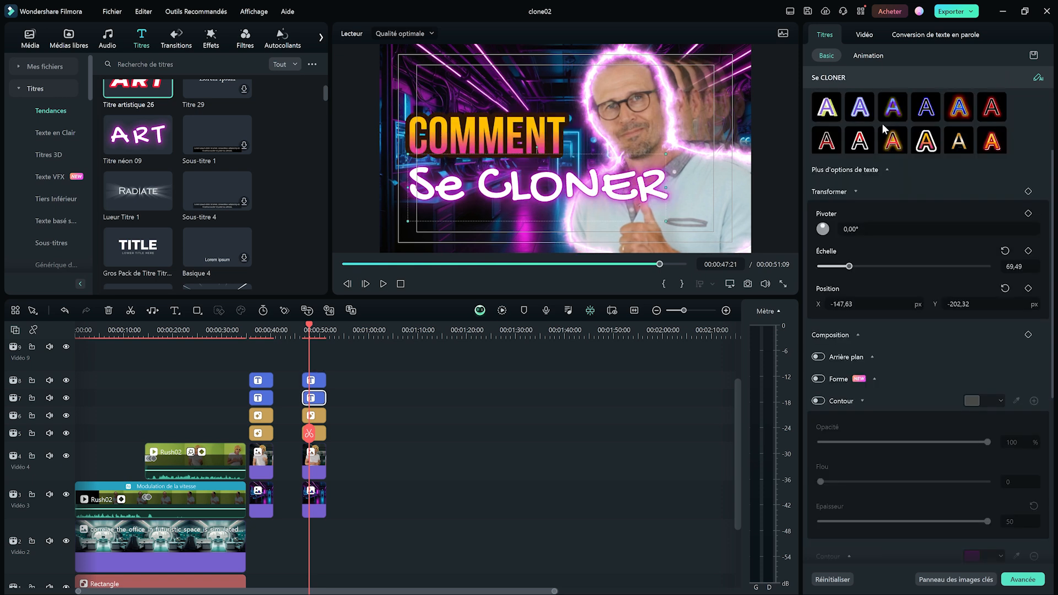
scroll(893, 149, up, 3)
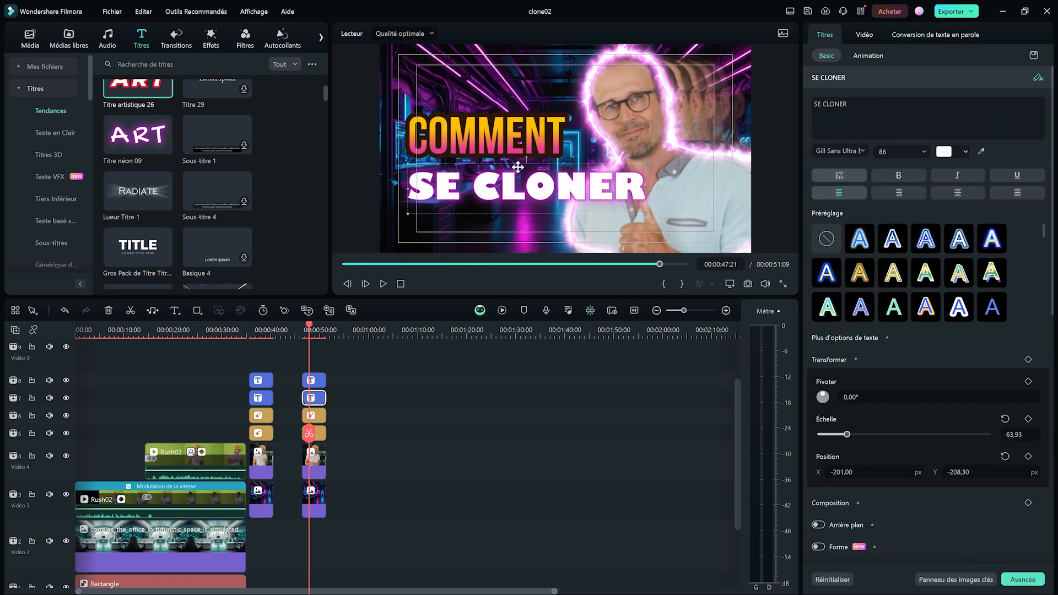
- Tilt both titles upward to the right, rotating Comment to -8,22° and positioning it at X -407,38 px, Y 68,86 px
drag(527, 157, 523, 156)
click(504, 135)
drag(487, 102, 482, 102)
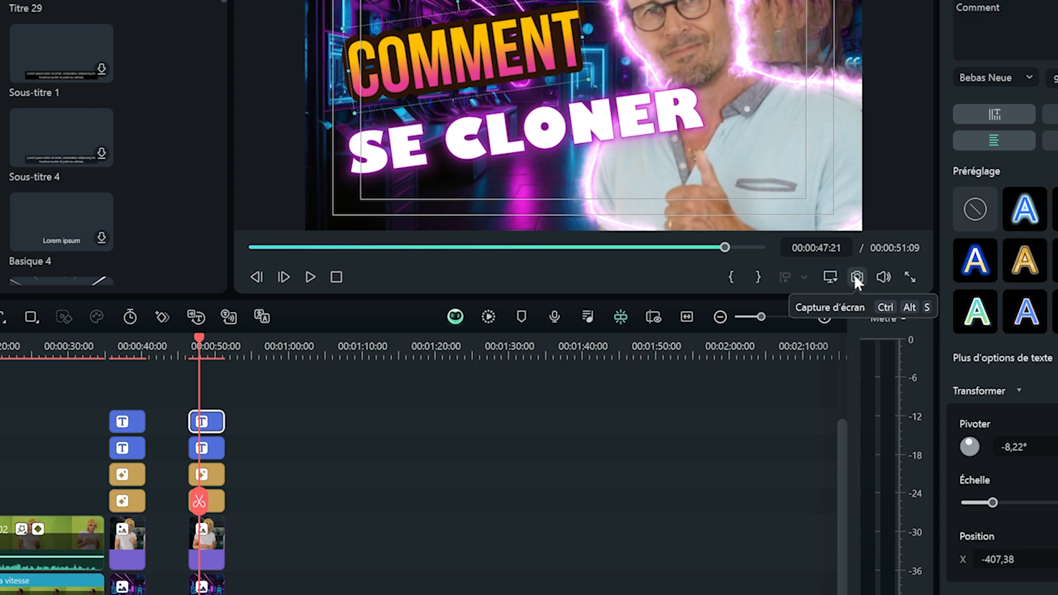
- Capture the finished thumbnail composition as a snapshot image in the project media
click(855, 274)
click(610, 333)
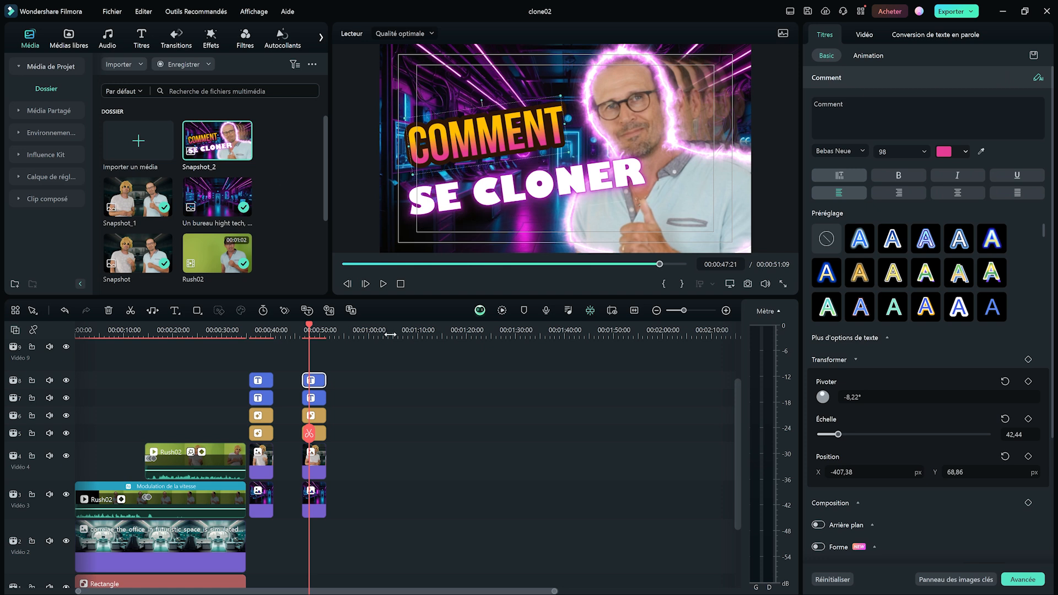
- Move the playhead to 00:00:09:00 and open the thumbnail definition from the export settings
drag(313, 325, 101, 366)
click(119, 366)
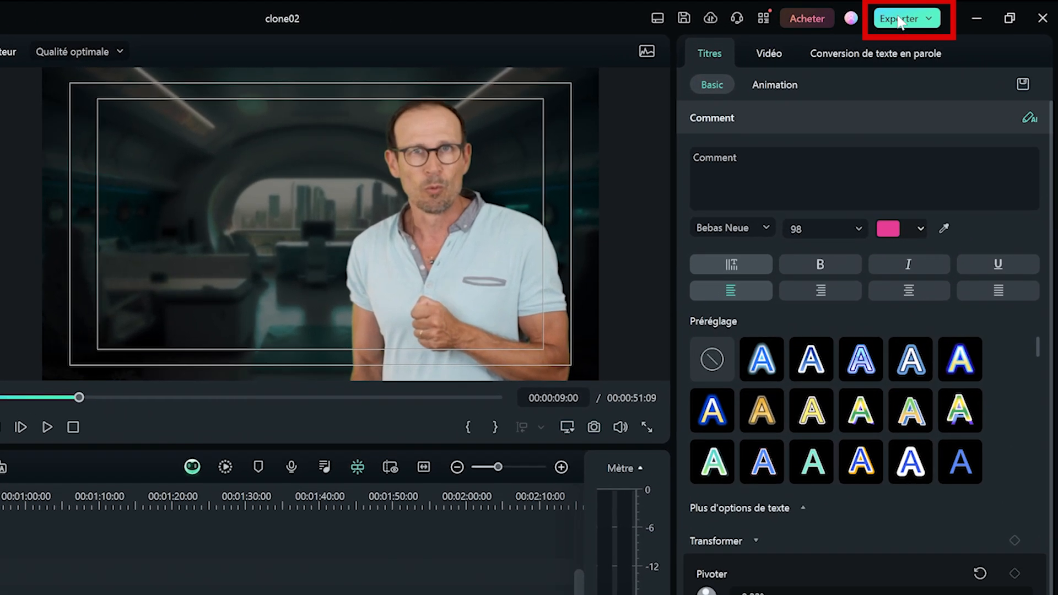
click(900, 21)
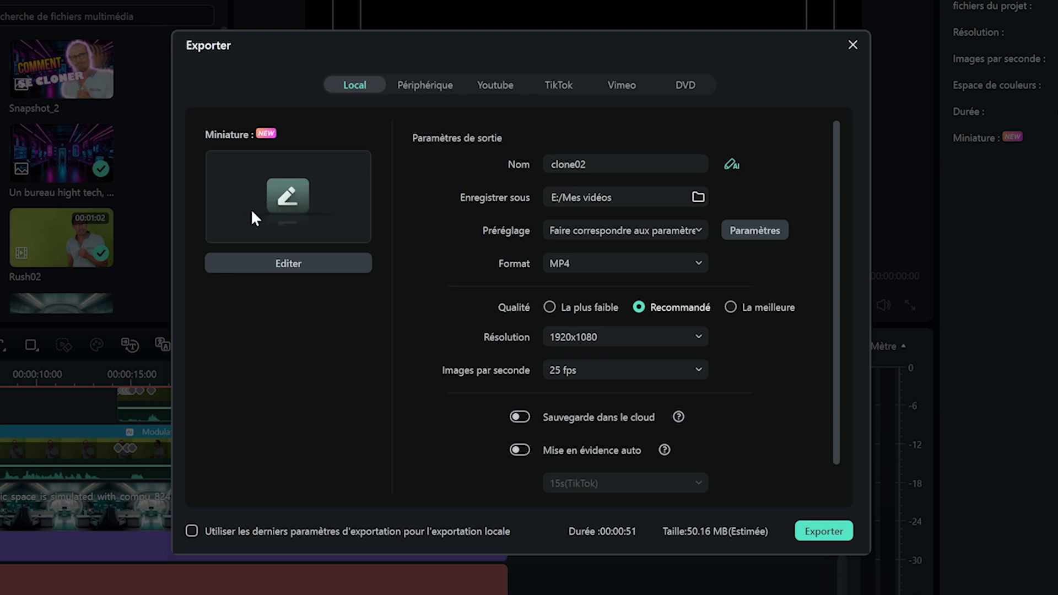
click(291, 264)
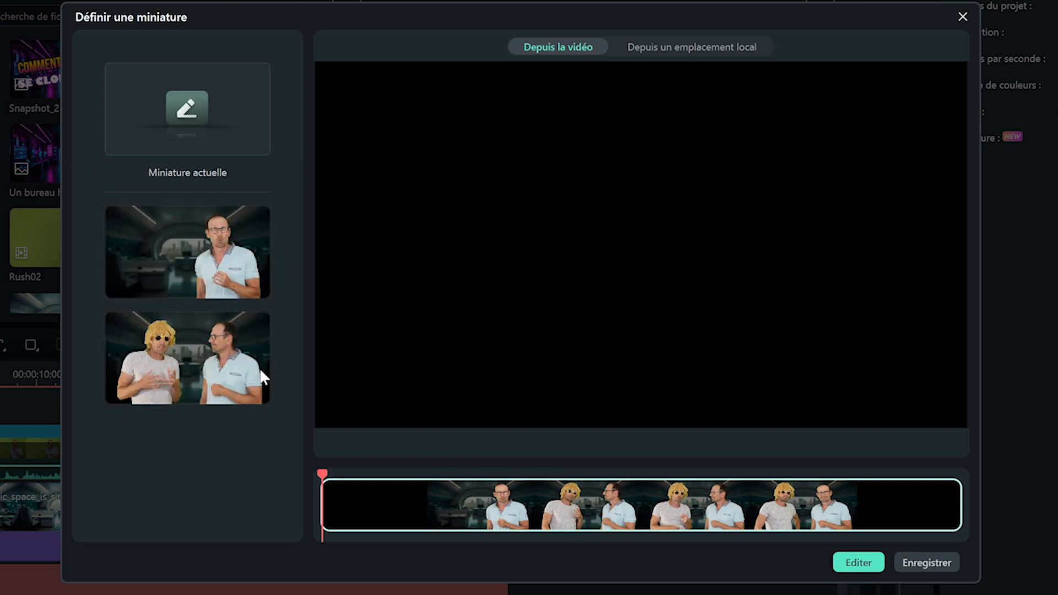
- Compare the suggested thumbnails, then pick an early video frame of the man alone, hand on chest, and open it for editing
click(239, 276)
click(222, 364)
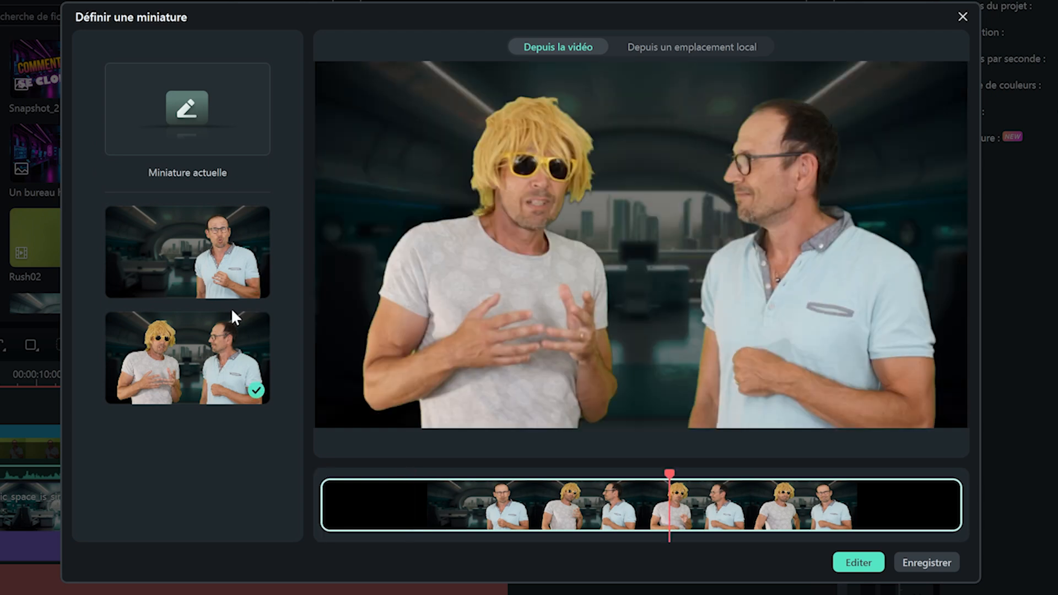
click(226, 262)
drag(409, 479, 367, 479)
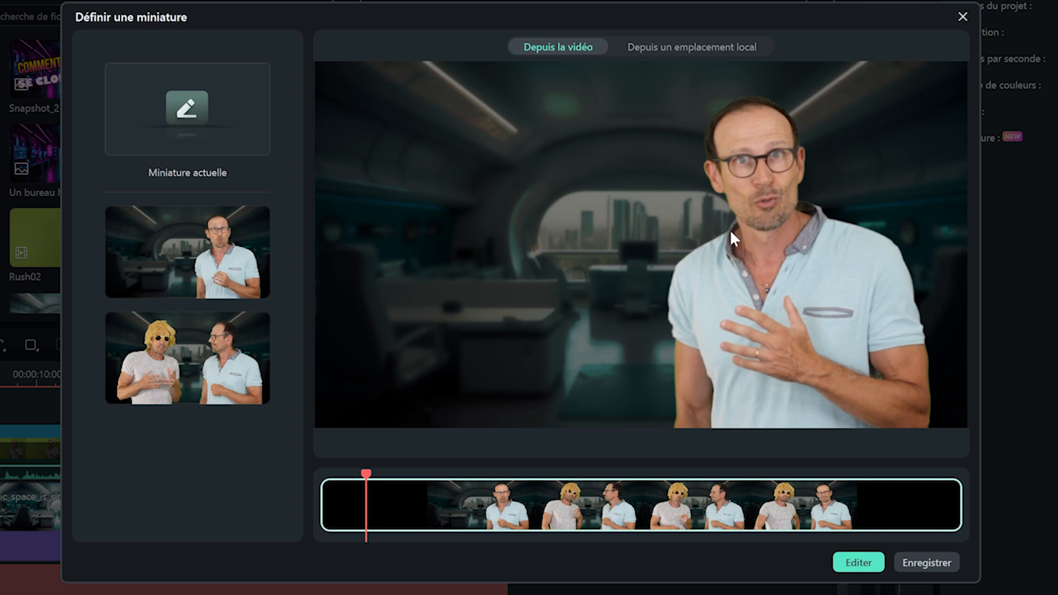
click(858, 564)
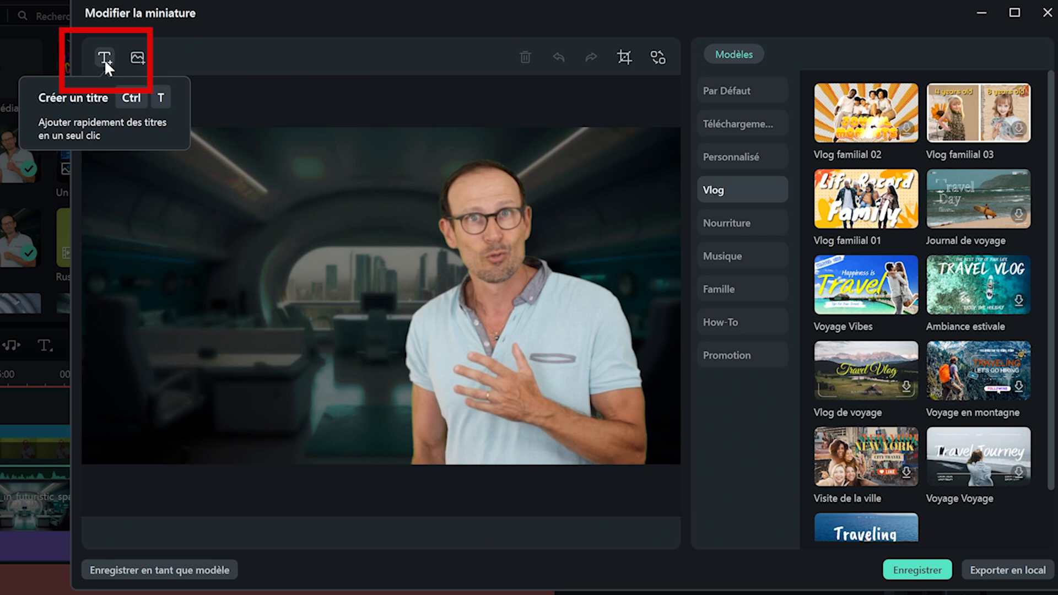
- Add a SE CLONER title to the thumbnail in Tw Cen MT Condensed with character spacing -2
click(104, 58)
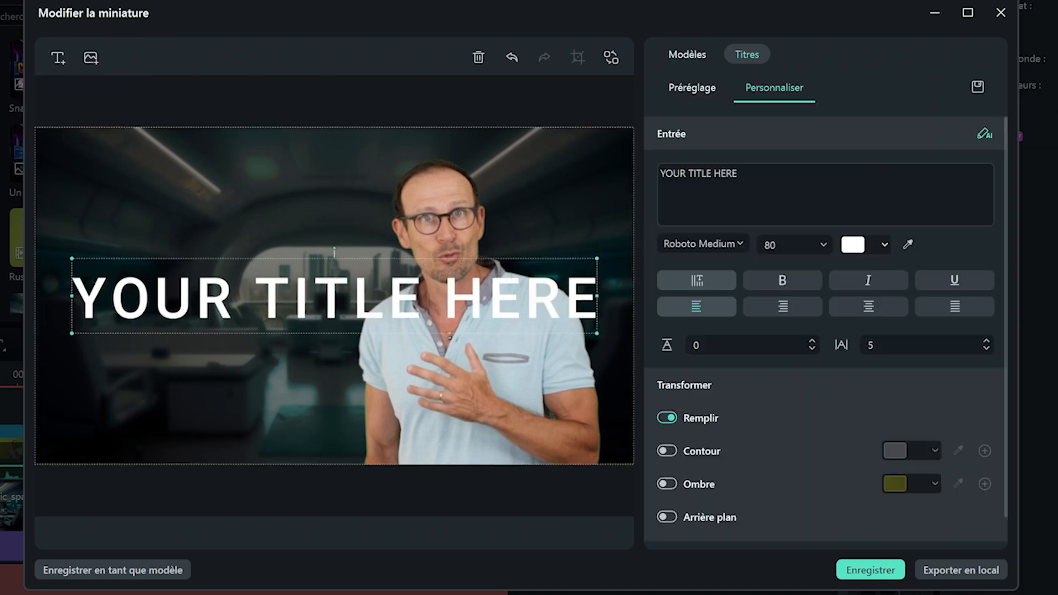
drag(741, 174, 633, 181)
text(SE CLONER)
click(986, 349)
click(701, 244)
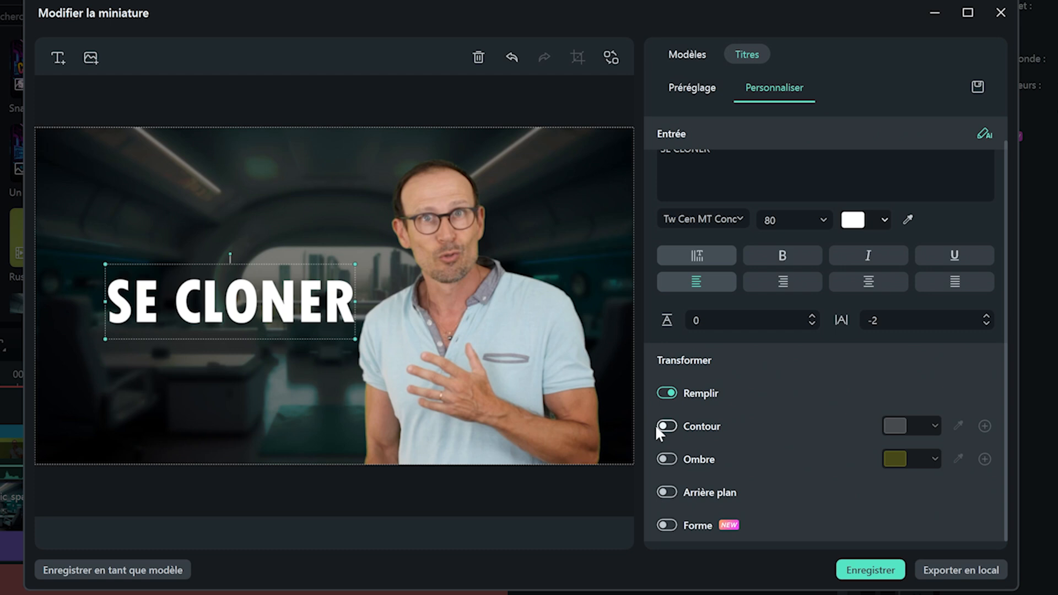
- Try the title's Contour option, then apply an orange-red text preset to SE CLONER
click(665, 425)
click(666, 426)
scroll(736, 415, down, 4)
scroll(768, 381, up, 5)
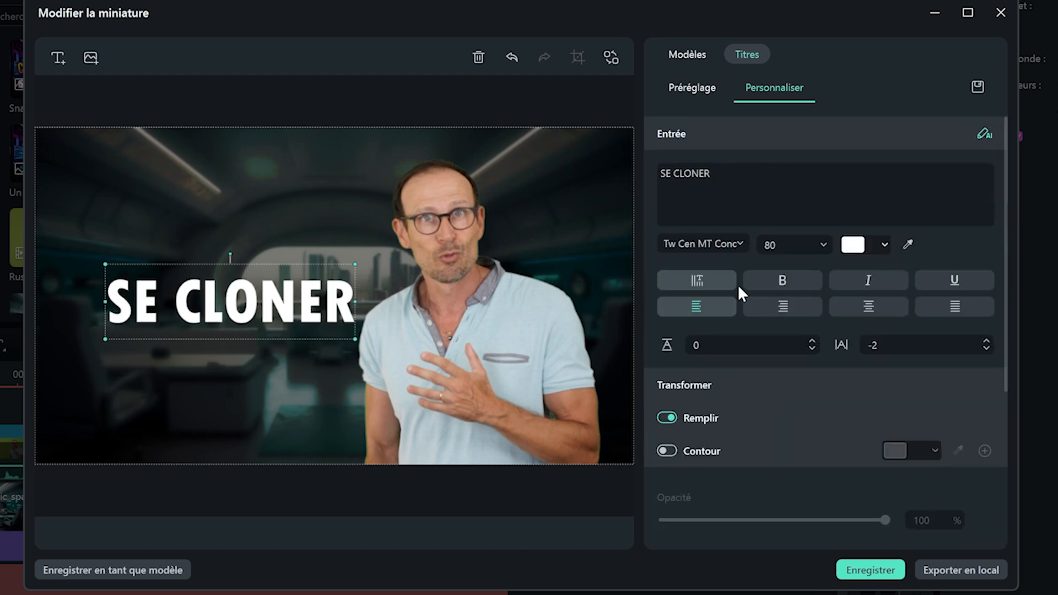
click(696, 91)
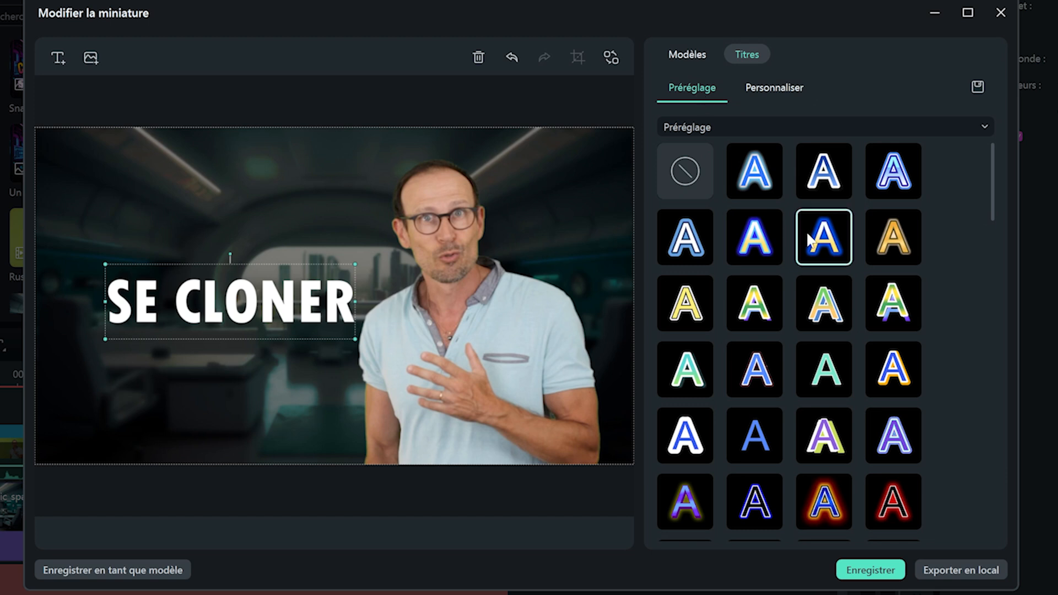
scroll(892, 301, down, 3)
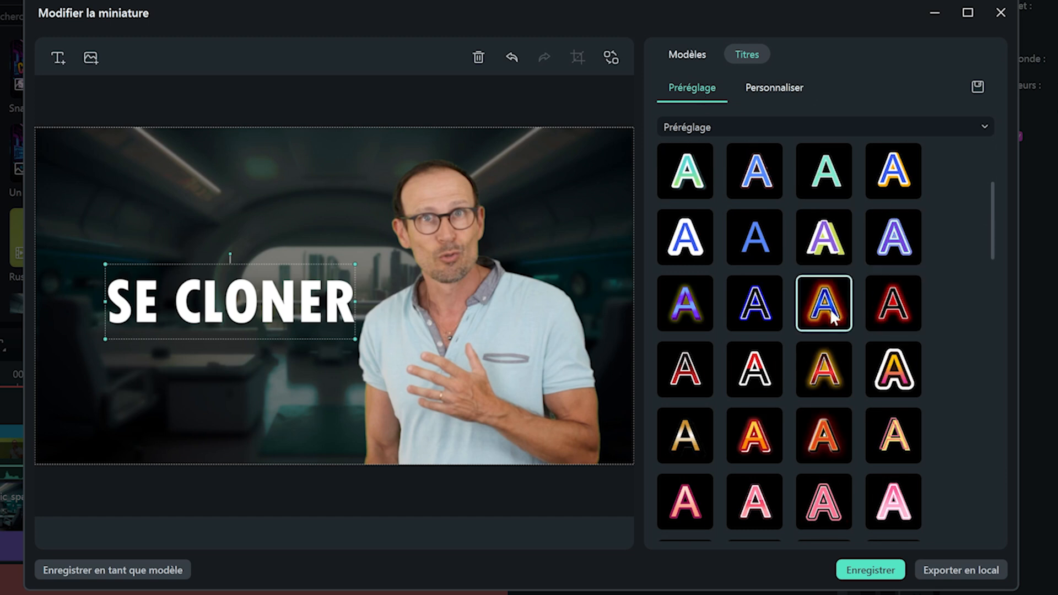
click(755, 436)
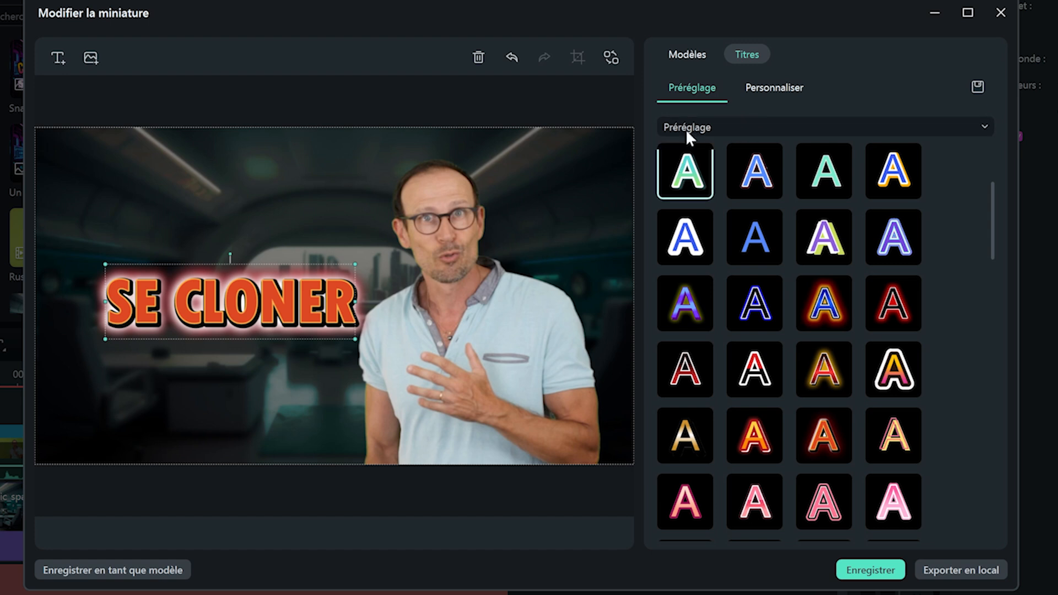
- Delete the SE CLONER title, then browse the thumbnail template categories and apply the Voyage Vibes template from Vlog
click(688, 54)
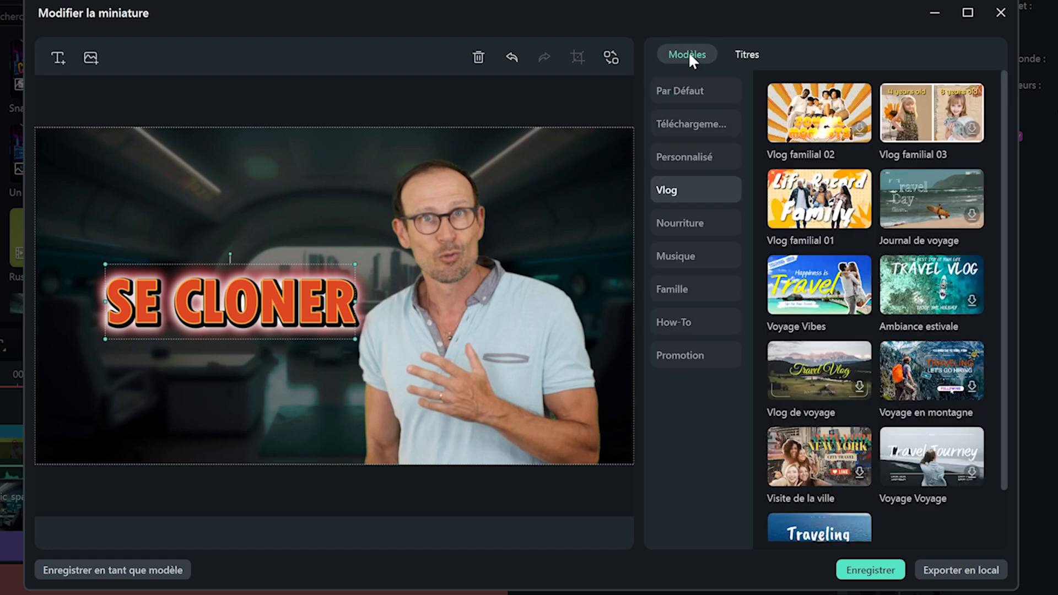
key(Delete)
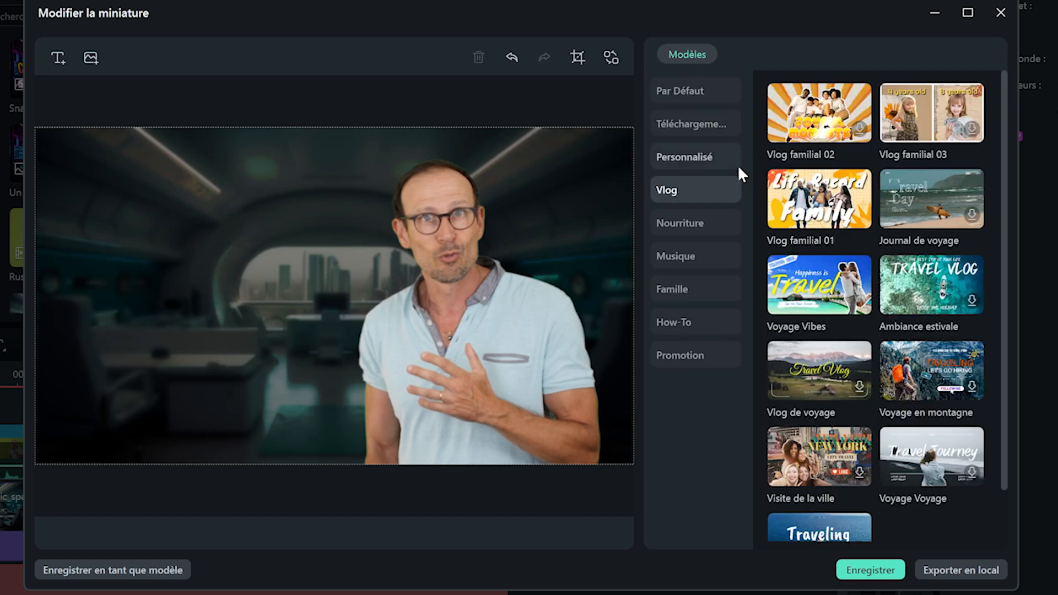
click(700, 125)
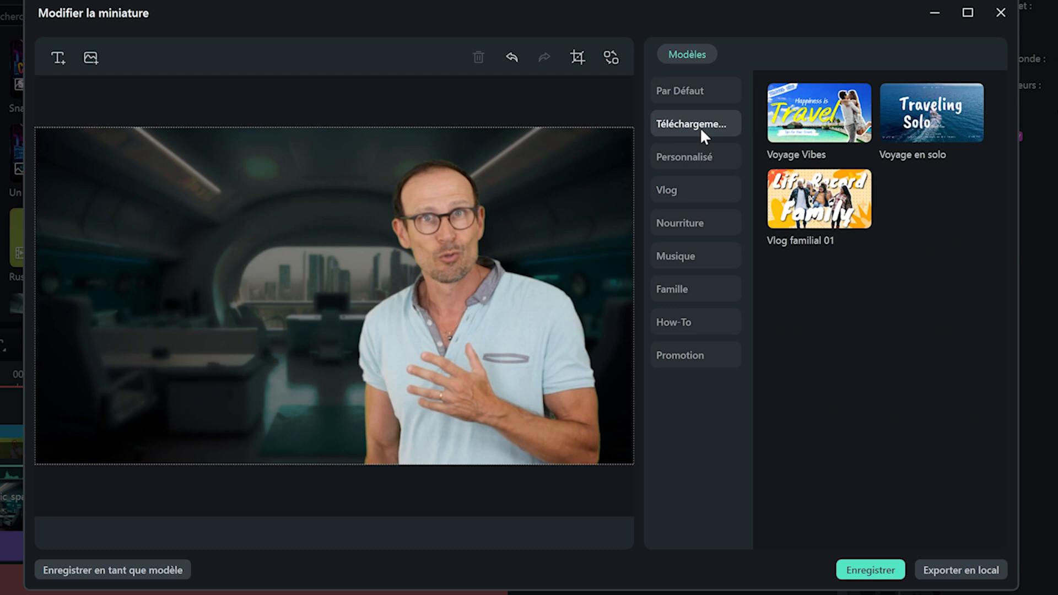
click(696, 159)
click(691, 191)
click(693, 222)
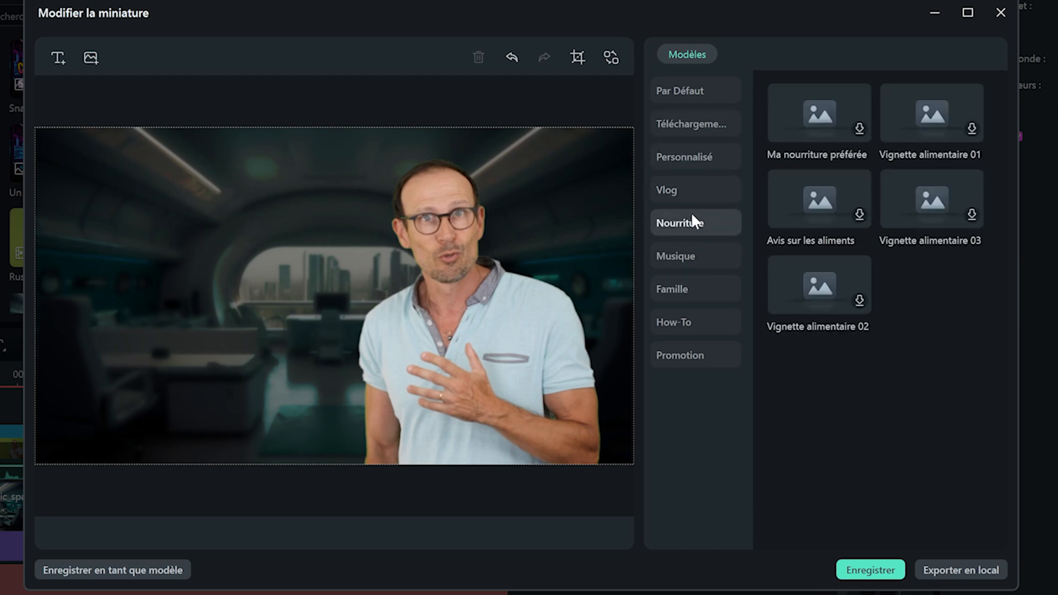
click(691, 200)
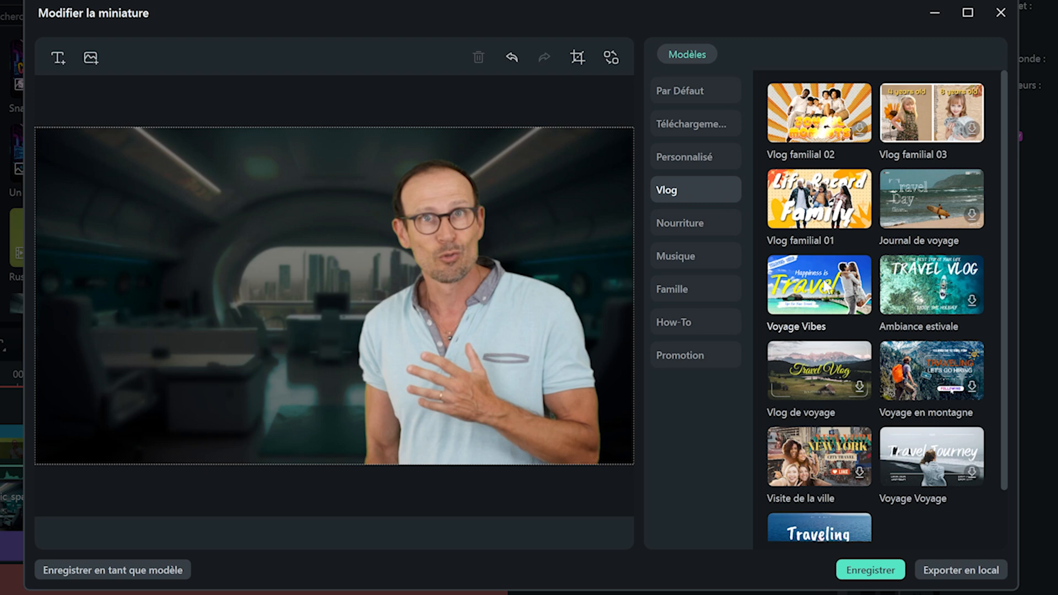
click(808, 293)
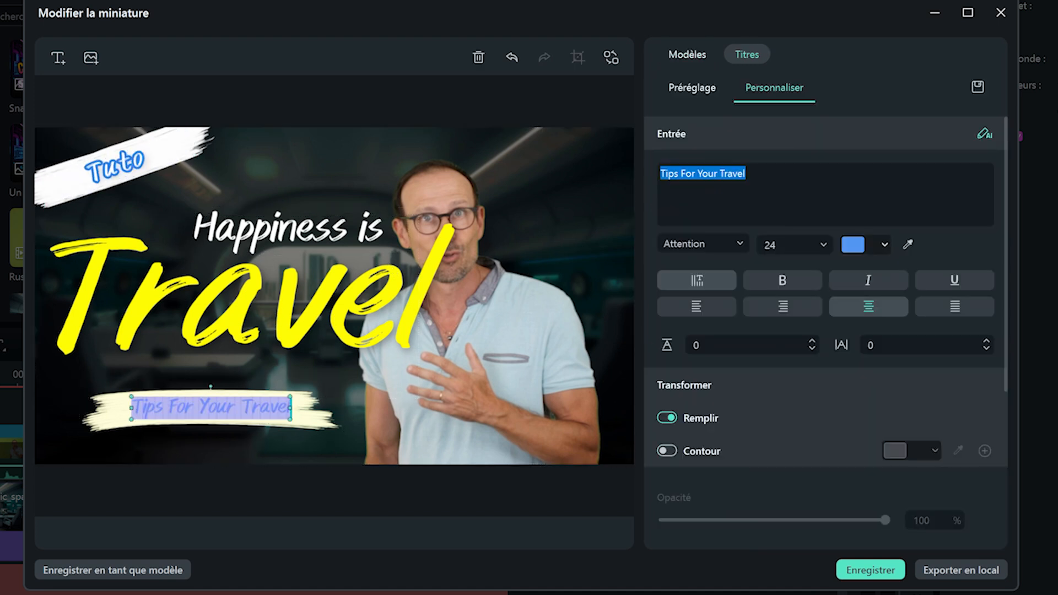
- Replace the template's wording with En vidéo on the lower banner, Comment on the upper line and SE CLONER as the main title
text(En vido)
click(299, 236)
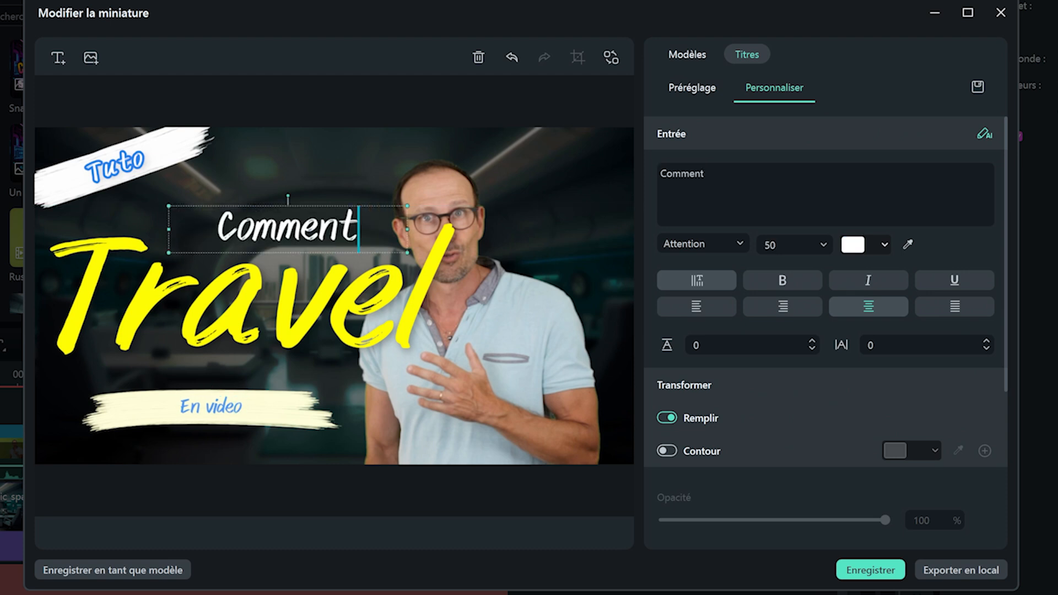
click(284, 430)
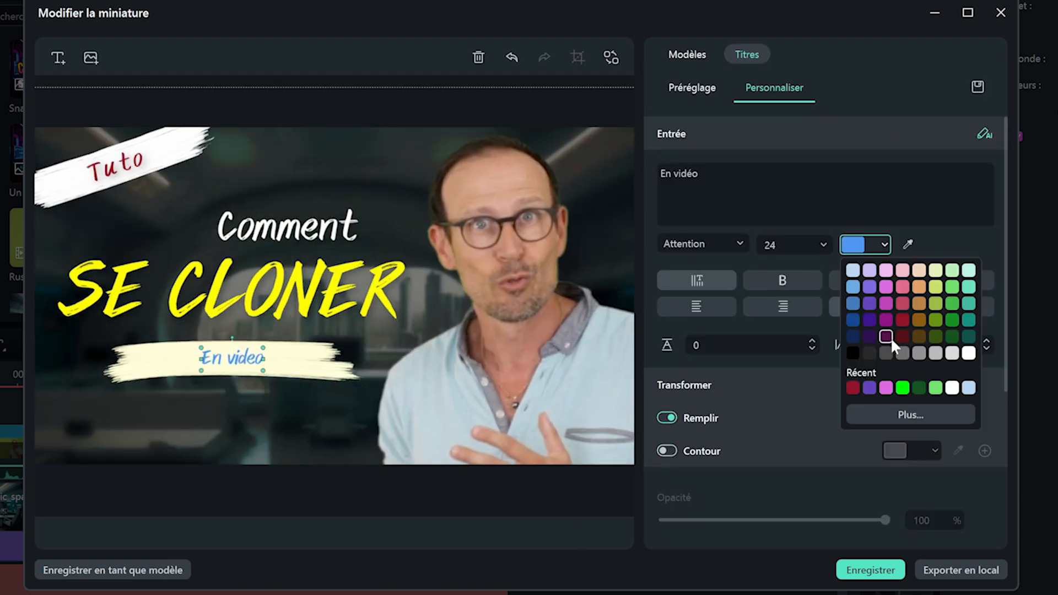
- Make the En vidéo text dark red at size 38 and enlarge the Tuto text on the corner banner
click(886, 337)
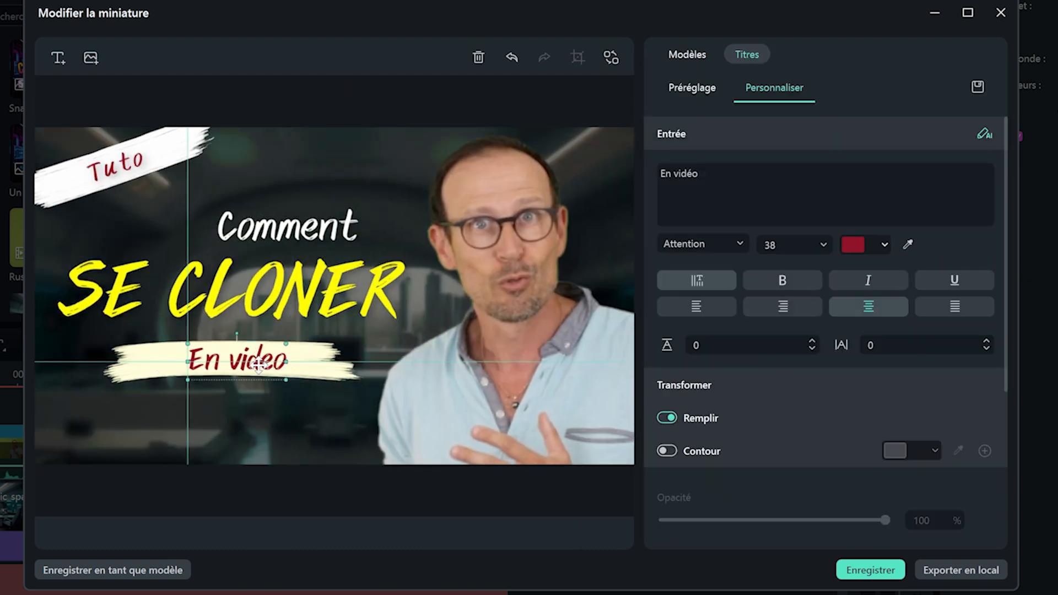
click(116, 165)
click(789, 245)
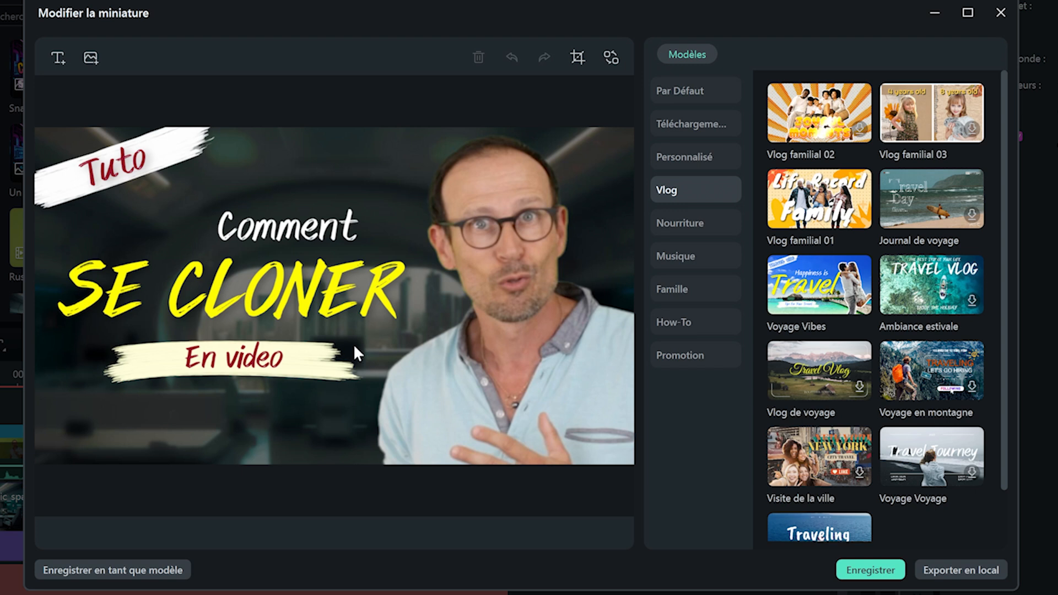
- Save the finished thumbnail design as a template and display it among the Personnalisé templates
click(124, 570)
click(685, 156)
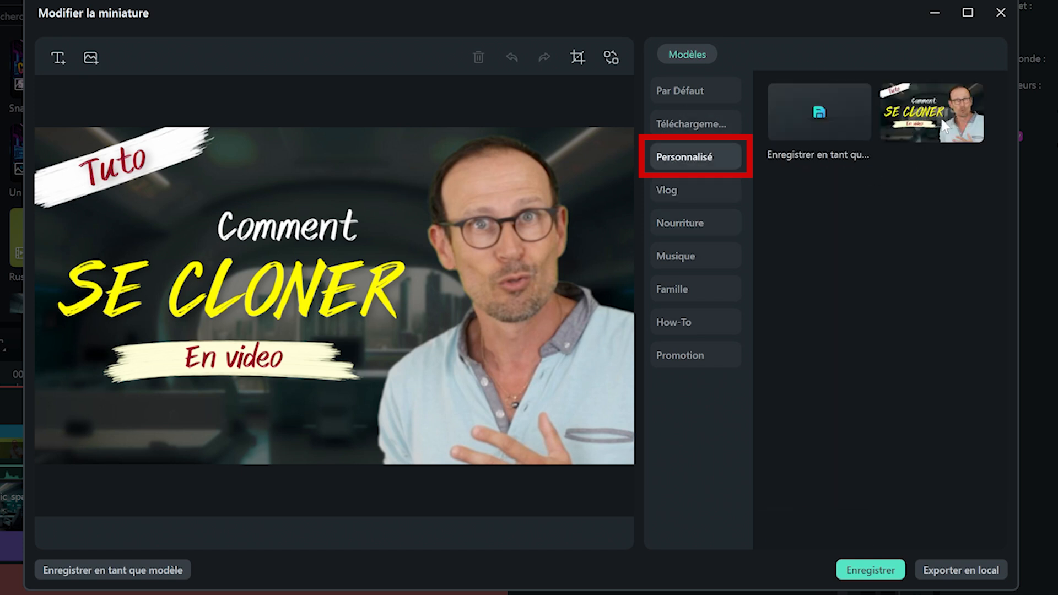